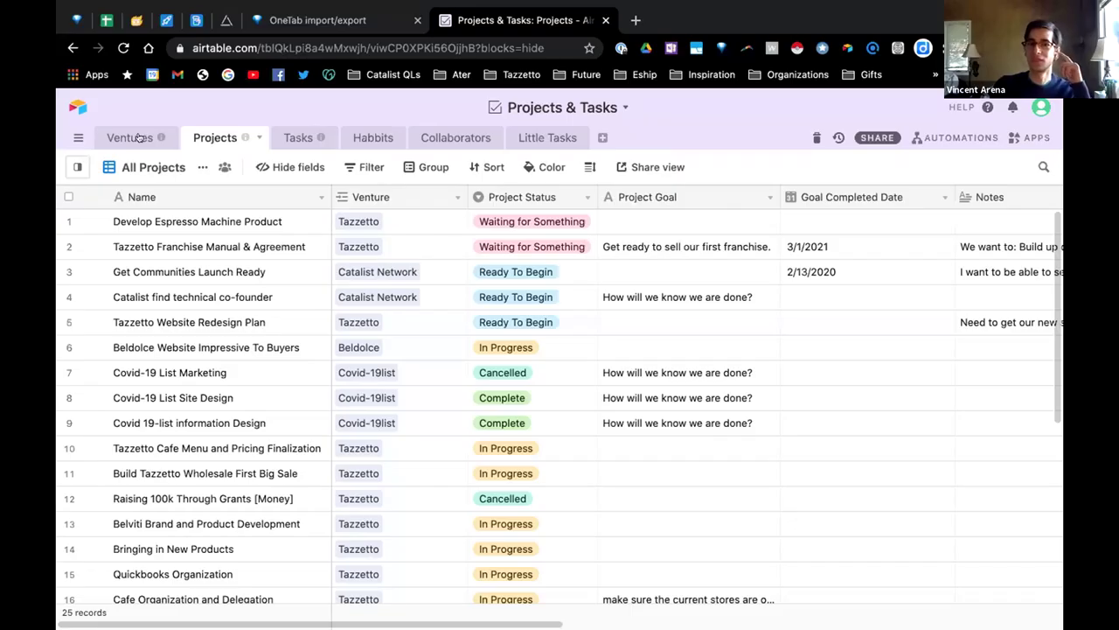
Open the Ventures table and go through the names of the active ventures one by one.
click(131, 138)
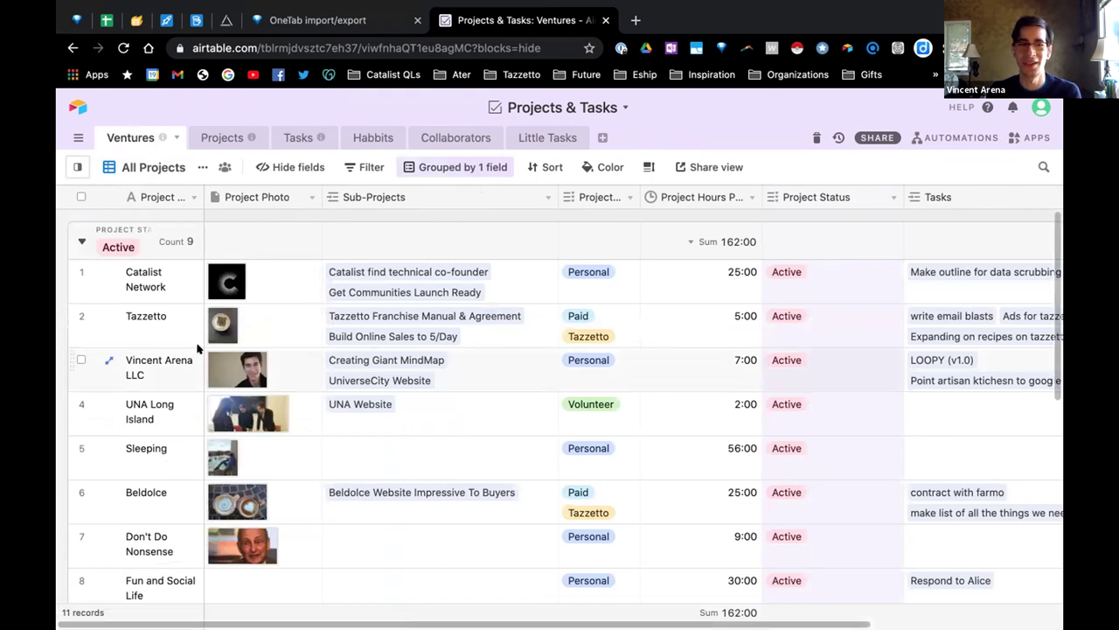
scroll(435, 323, down, 1)
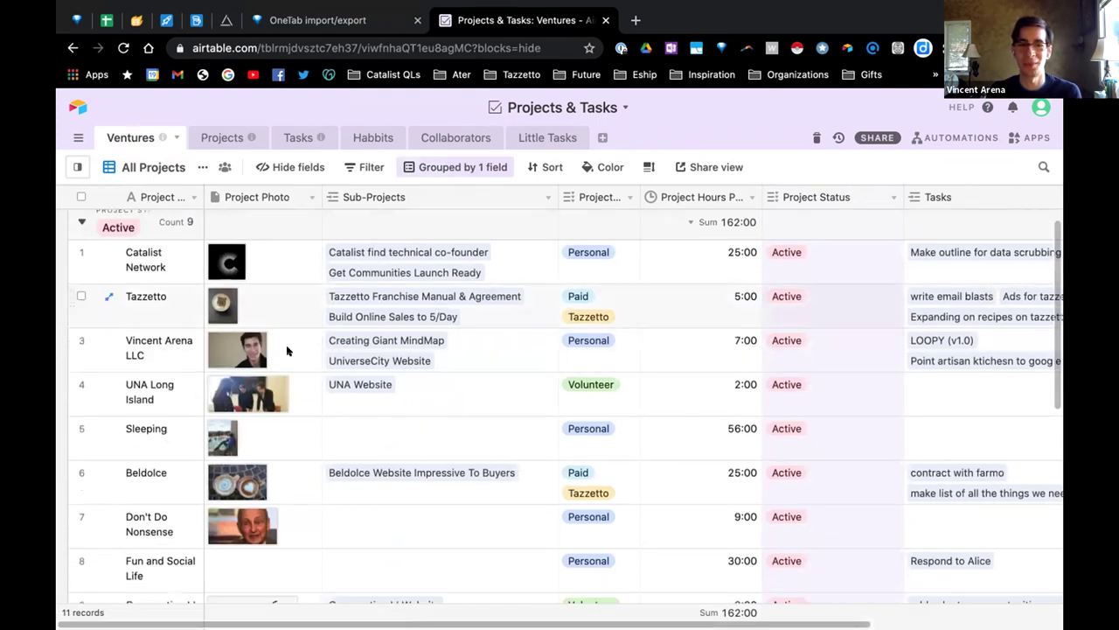
click(144, 260)
click(165, 322)
click(165, 346)
key(Down)
key(Down)
key(Down)
key(Up)
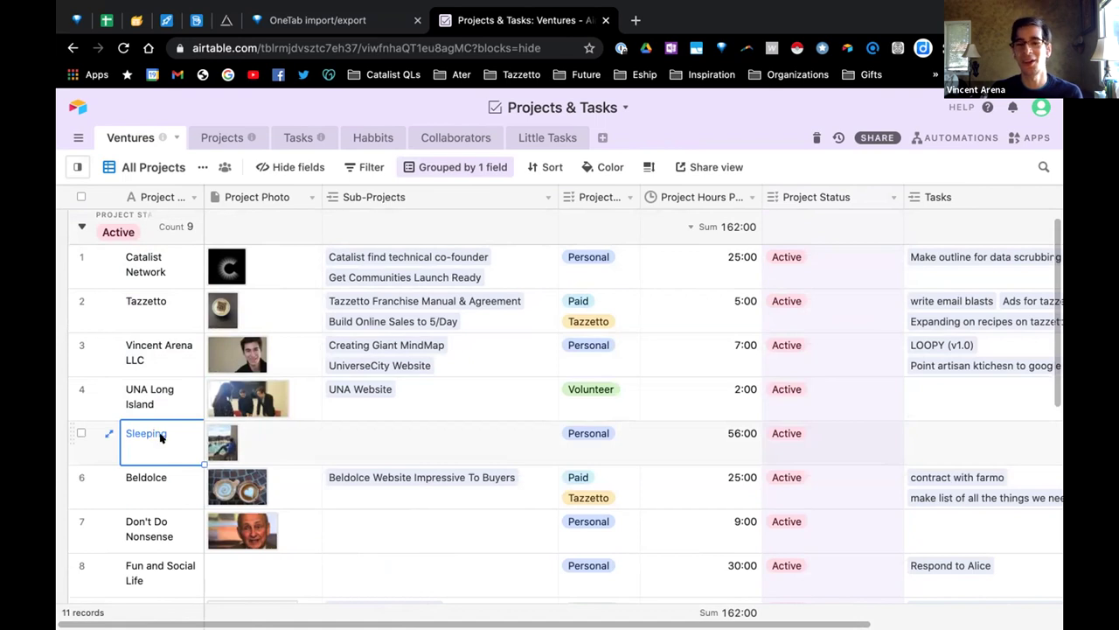
key(Right)
key(Left)
key(Down)
key(Down)
key(Down)
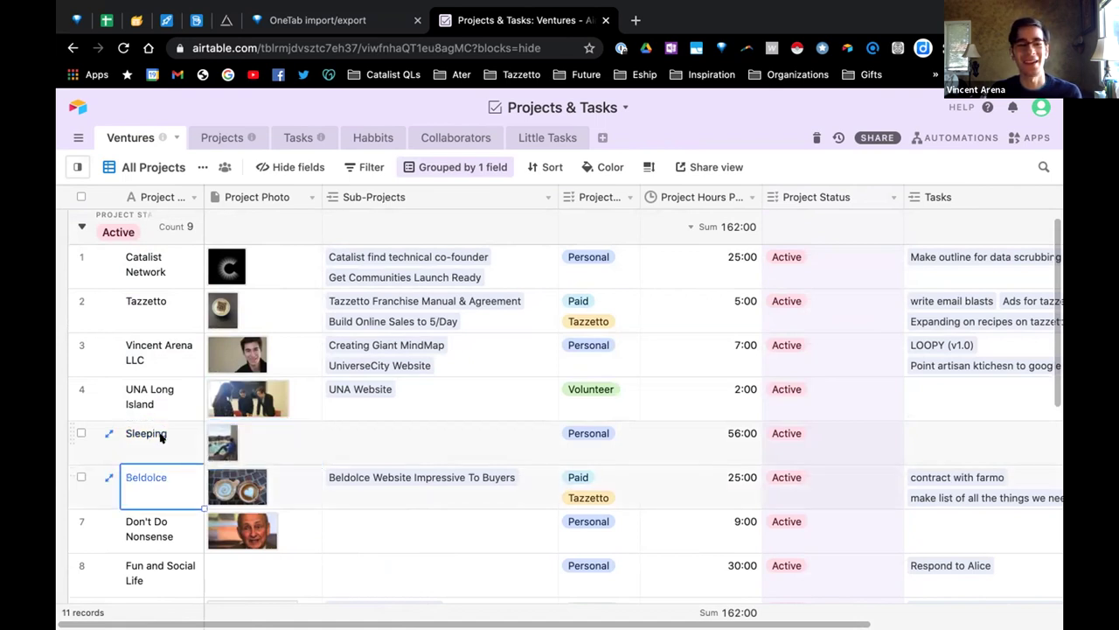
Look across the Fun and Social Life venture's fields, from its name through to its linked tasks.
key(Down)
key(Up)
key(Down)
key(Up)
key(Right)
key(Right)
key(Right)
key(Right)
key(Right)
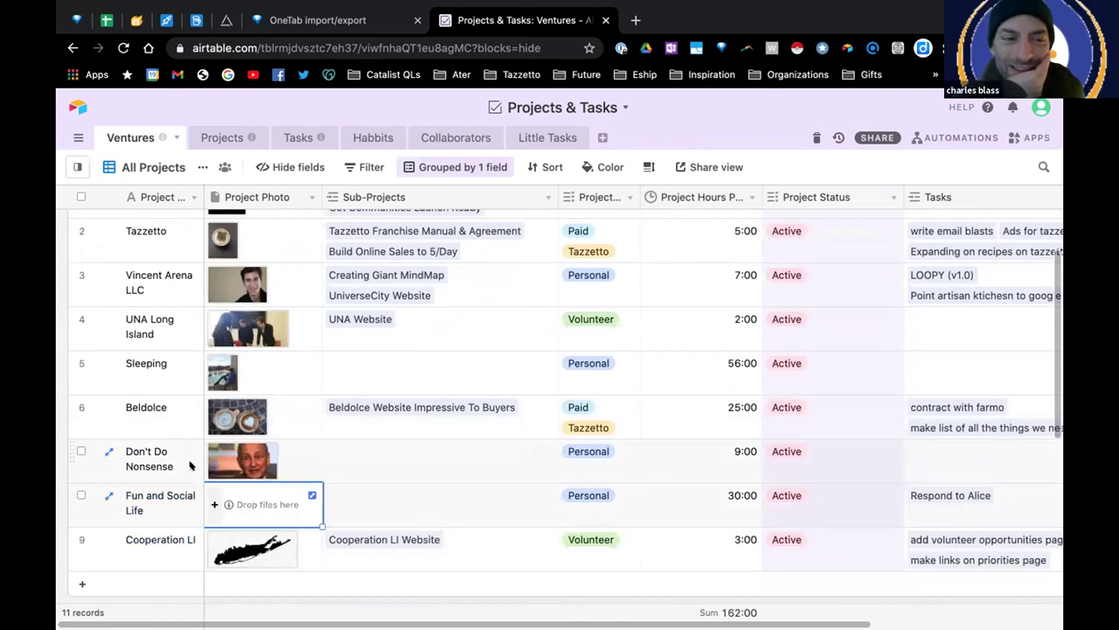
key(Right)
scroll(632, 262, up, 2)
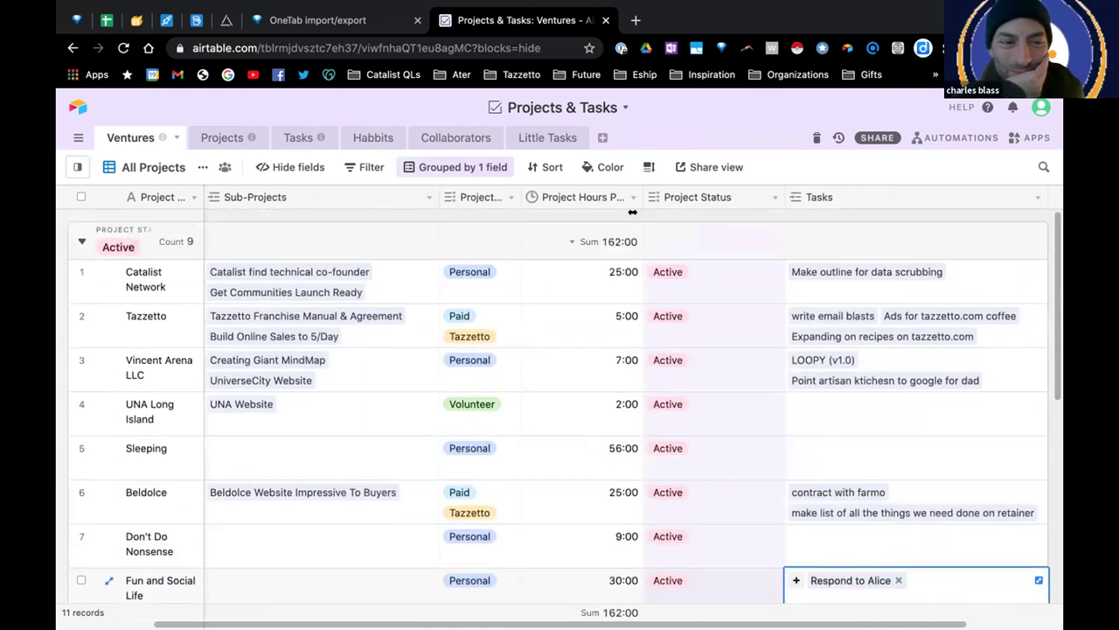
Widen the Project Hours Per Week column to show its full name, and go through the ventures' weekly hours.
drag(639, 197, 694, 196)
click(657, 300)
key(Down)
key(Down)
key(Up)
key(Up)
key(Down)
key(Down)
key(Down)
key(Down)
key(Down)
key(Right)
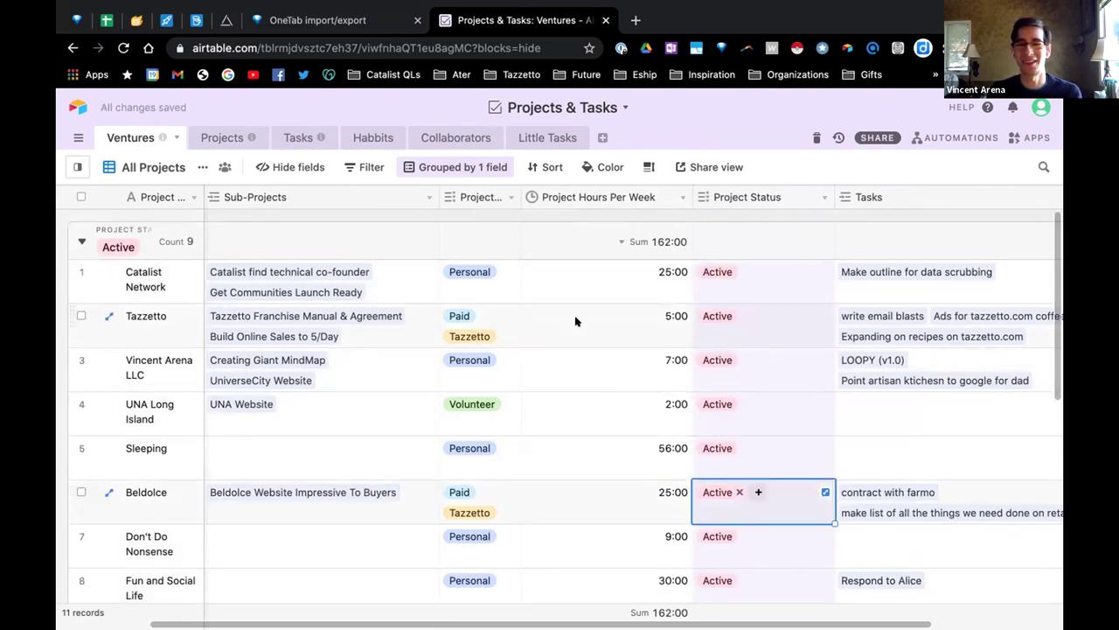
Examine the tasks linked to the ventures and the sub-projects linked to Catalist Network.
key(Right)
key(Up)
key(Up)
key(Up)
key(Up)
key(Up)
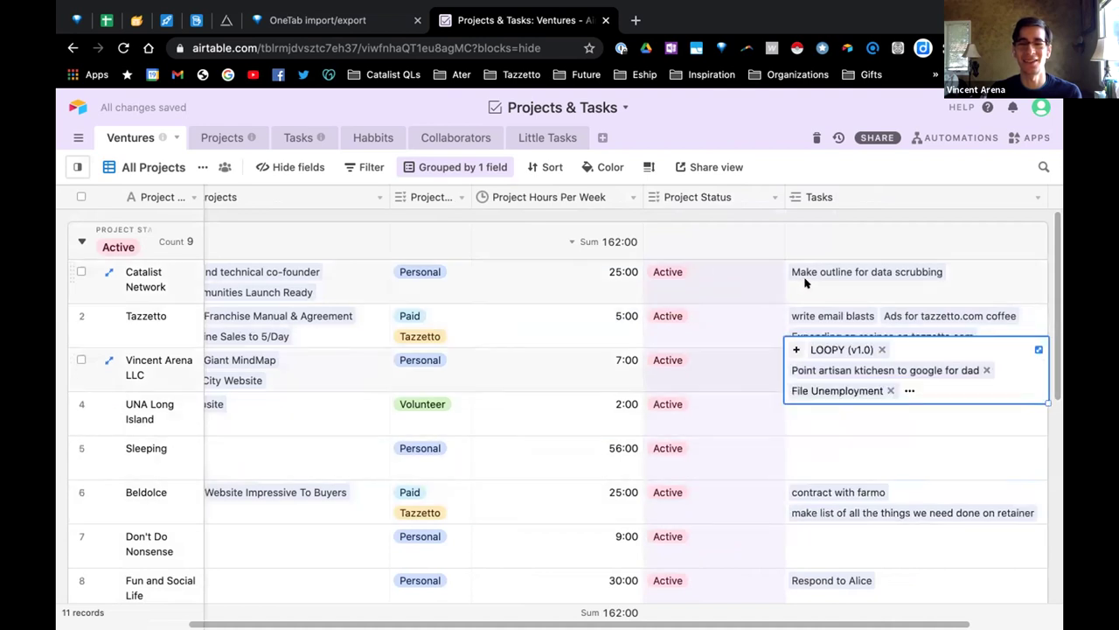
key(Left)
key(Left)
key(Left)
key(Left)
key(Left)
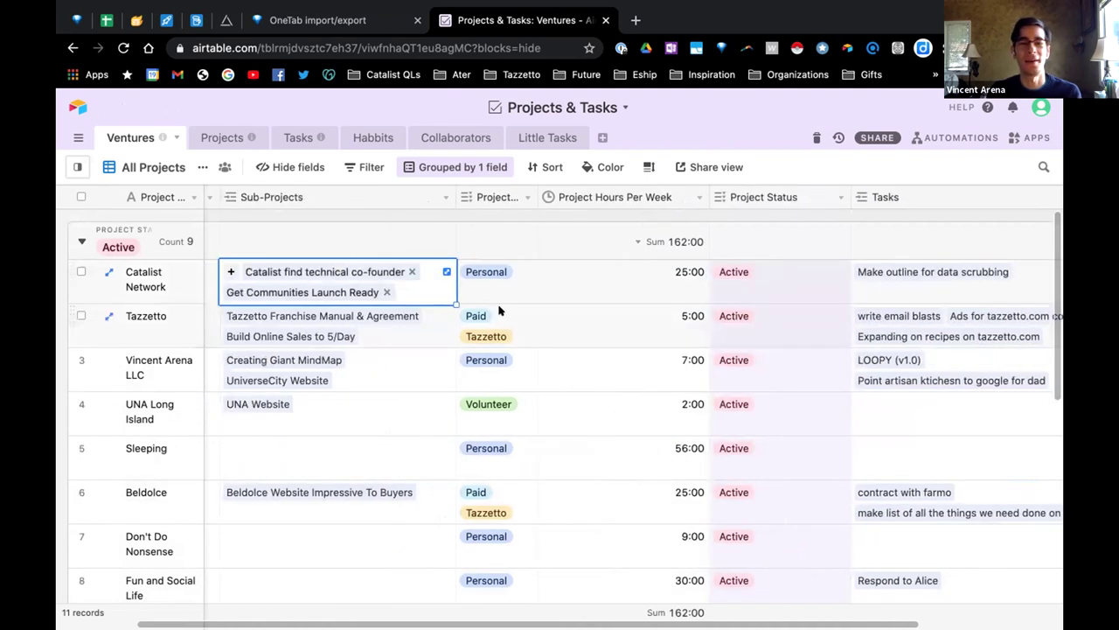
Display the Projects table in its Projects Kanban view.
click(220, 138)
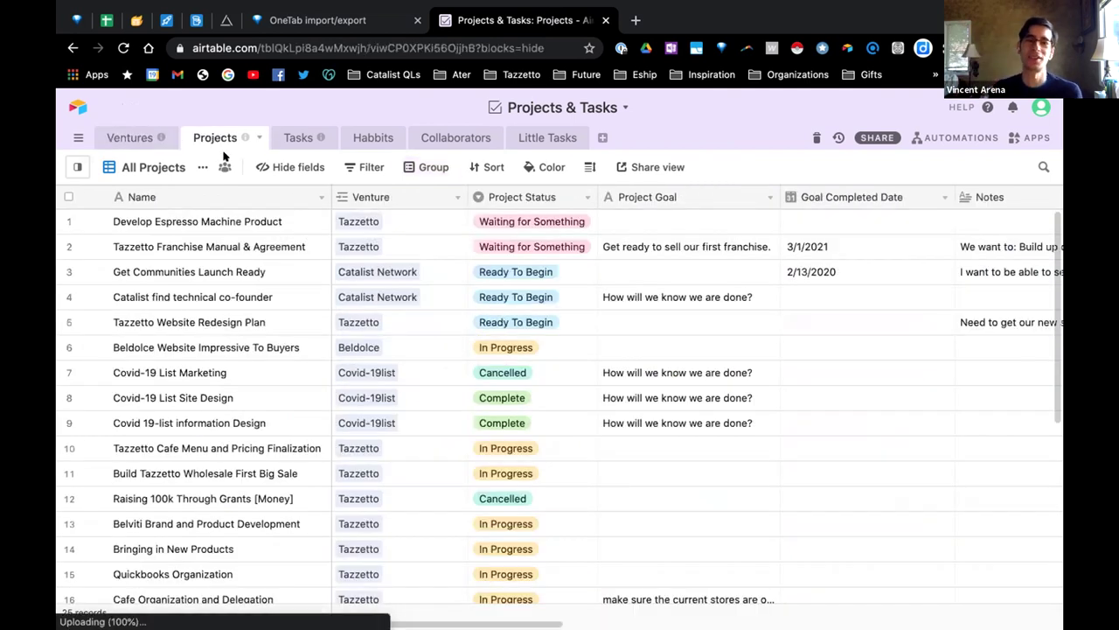
click(77, 167)
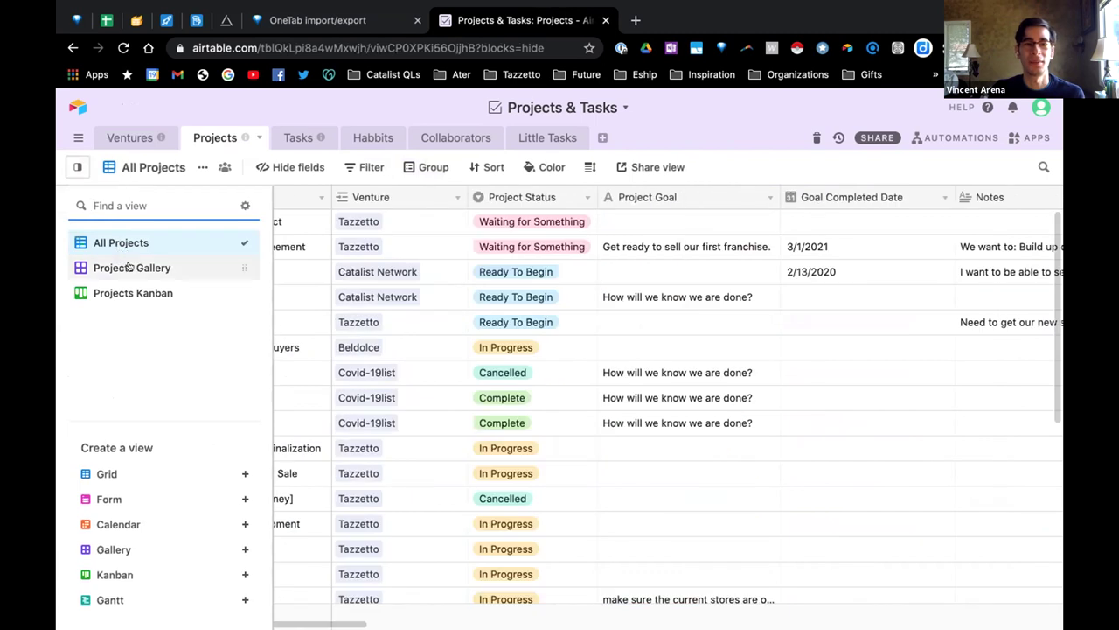
click(131, 294)
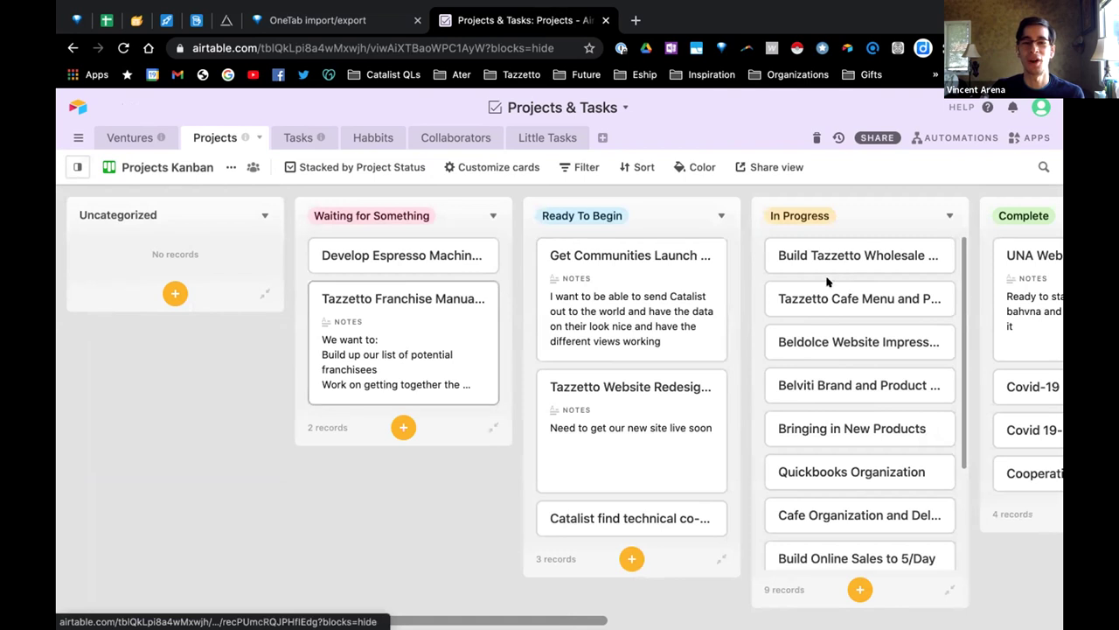
Create a new grid view of the Projects table and group its records by Venture.
click(79, 170)
click(139, 470)
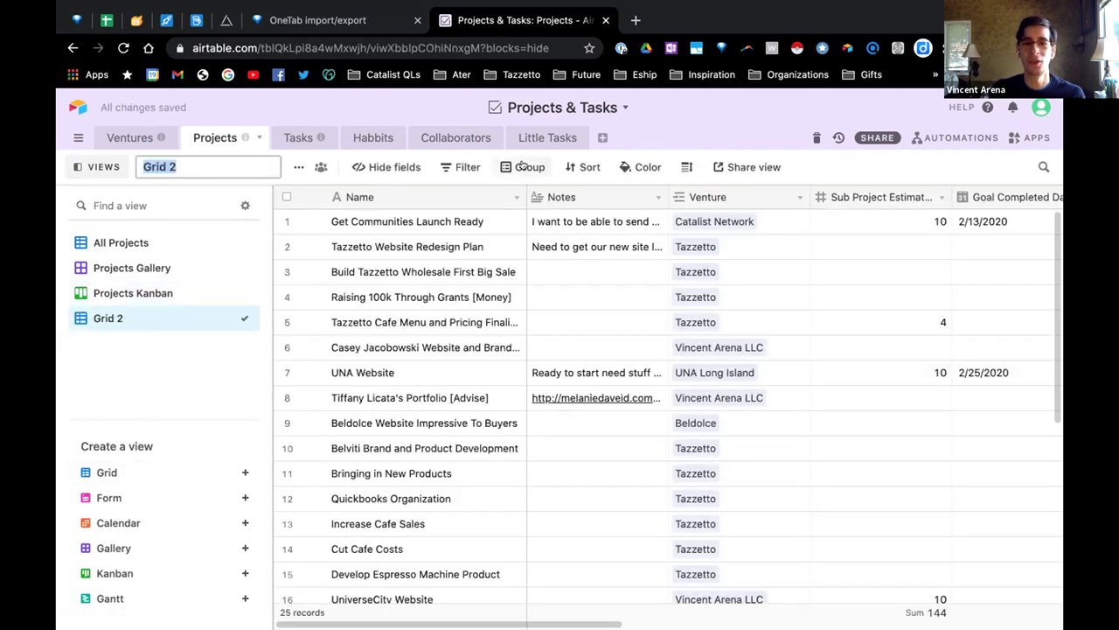
click(522, 166)
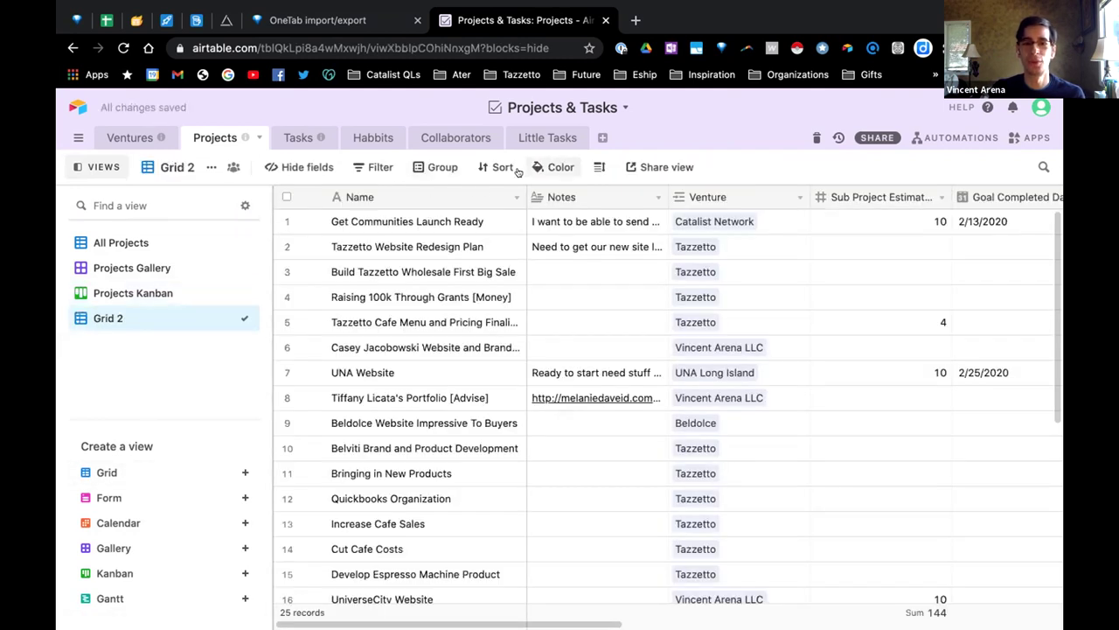
click(420, 167)
click(467, 236)
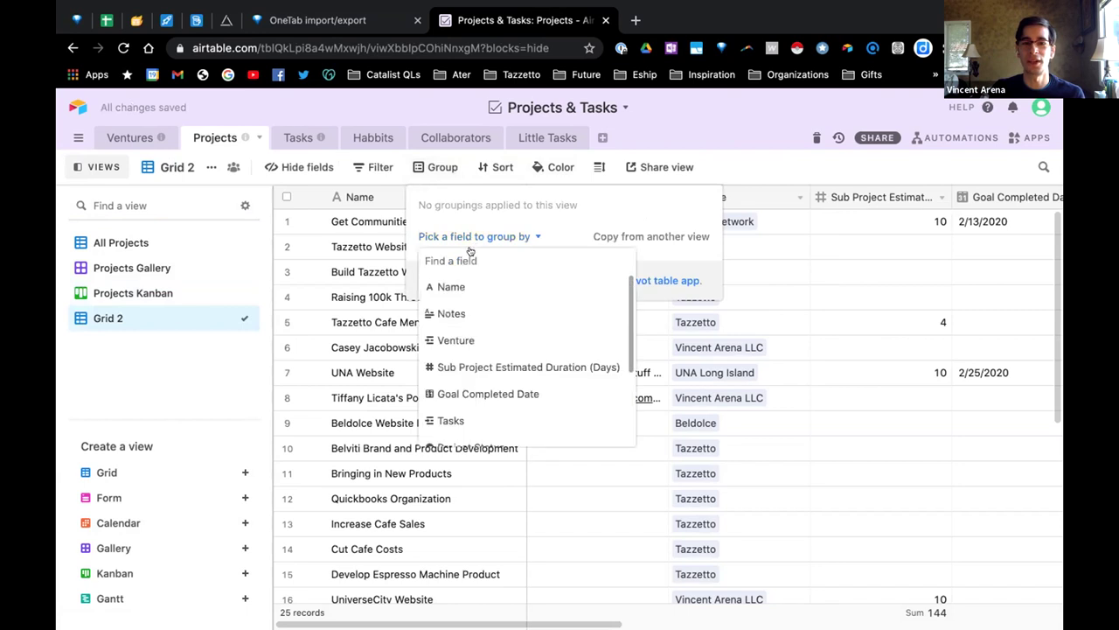
click(486, 329)
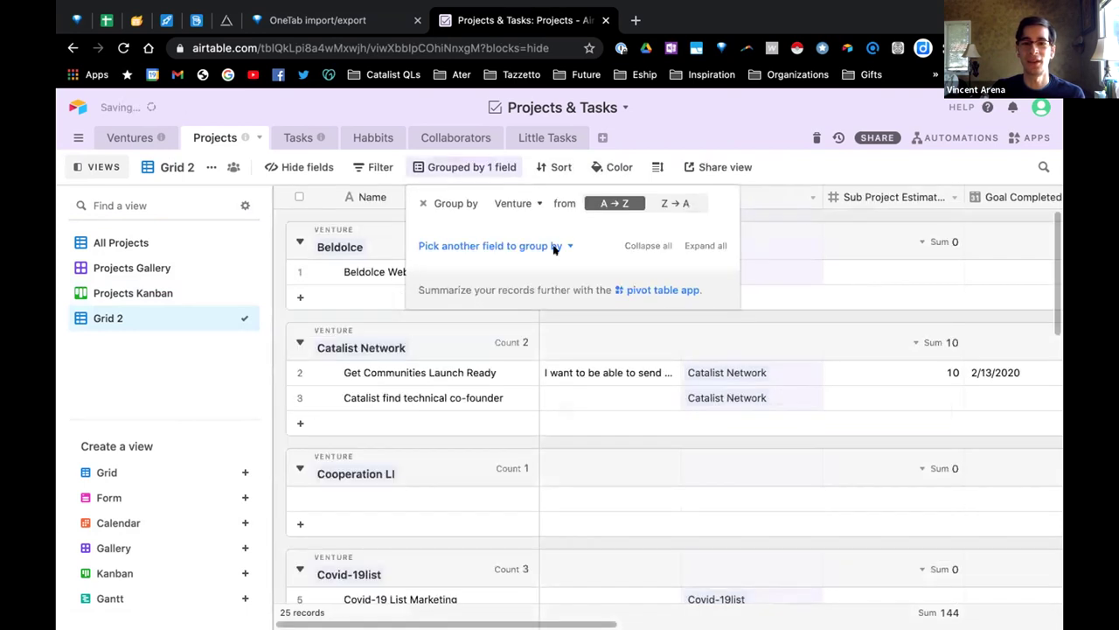
click(283, 220)
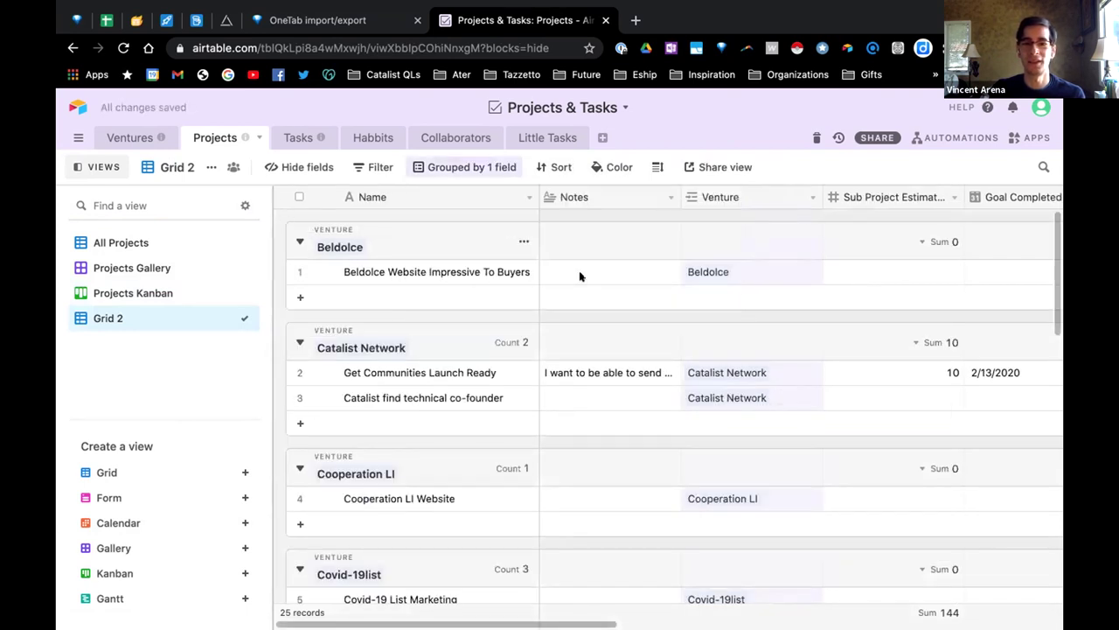
Collapse the Beldolce, Catalist Network, Cooperation LI, Covid-19list and Tazzetto groups in the new grid view.
scroll(580, 281, down, 15)
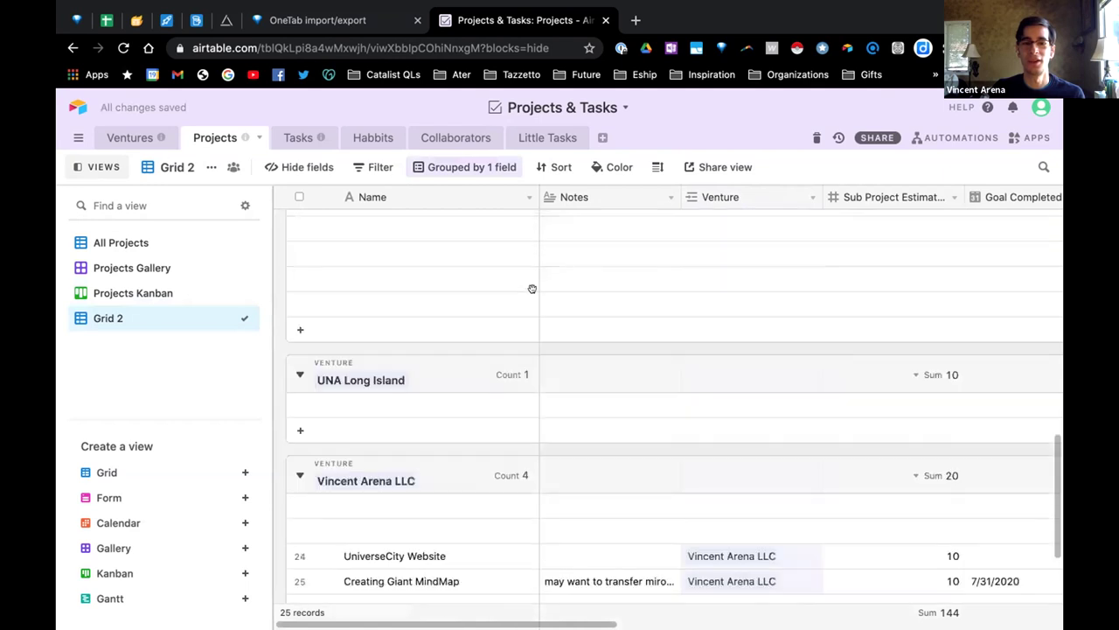
scroll(525, 284, up, 10)
scroll(514, 283, up, 5)
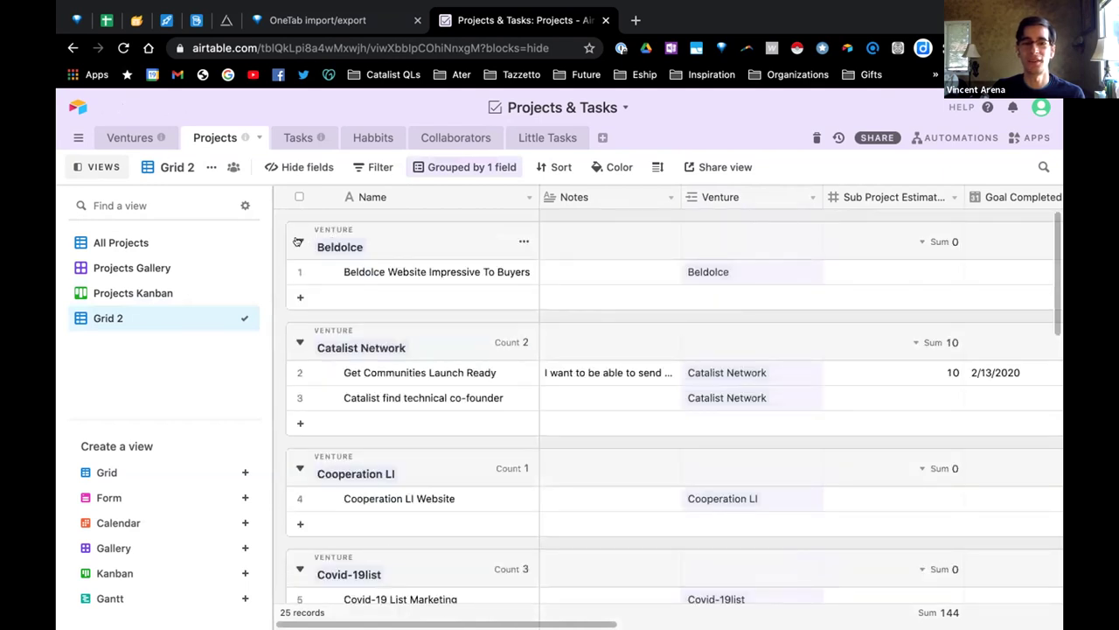
click(300, 241)
click(300, 292)
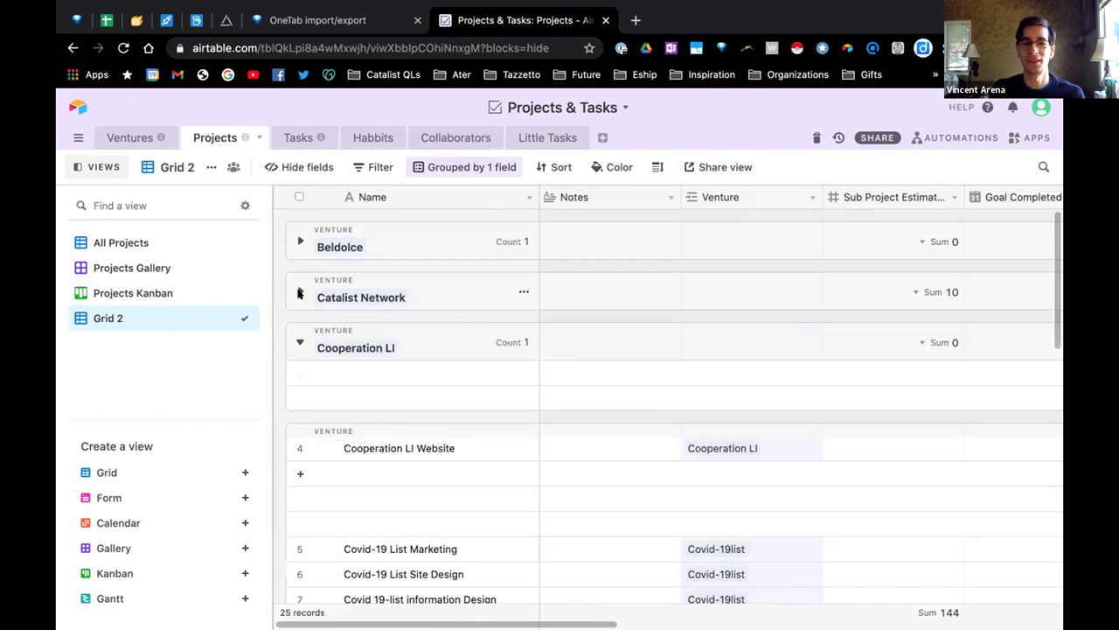
click(300, 342)
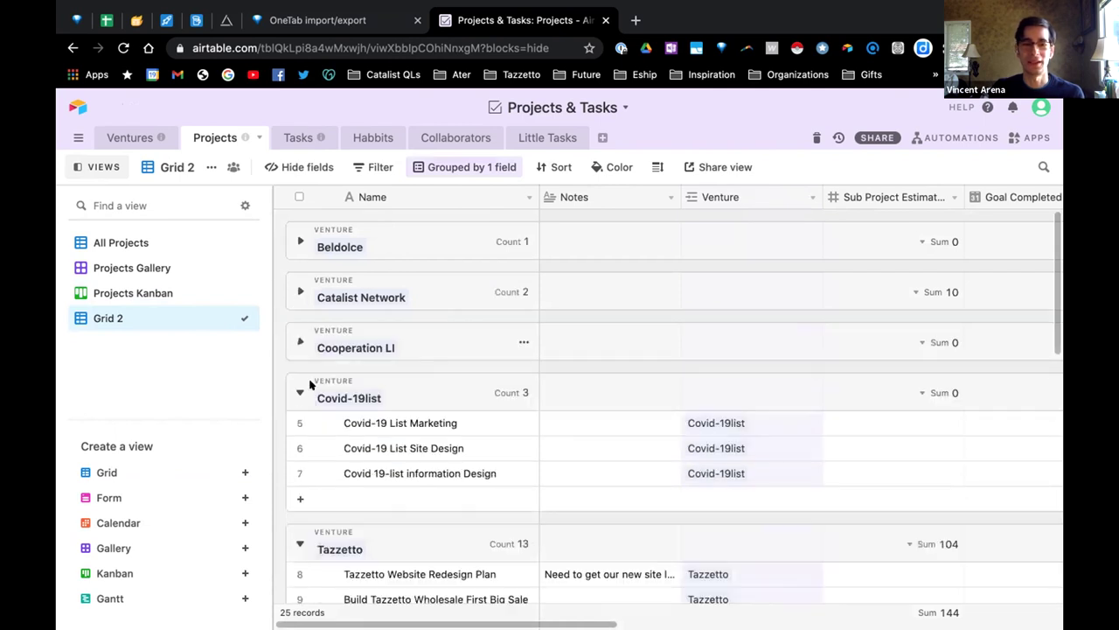
click(299, 393)
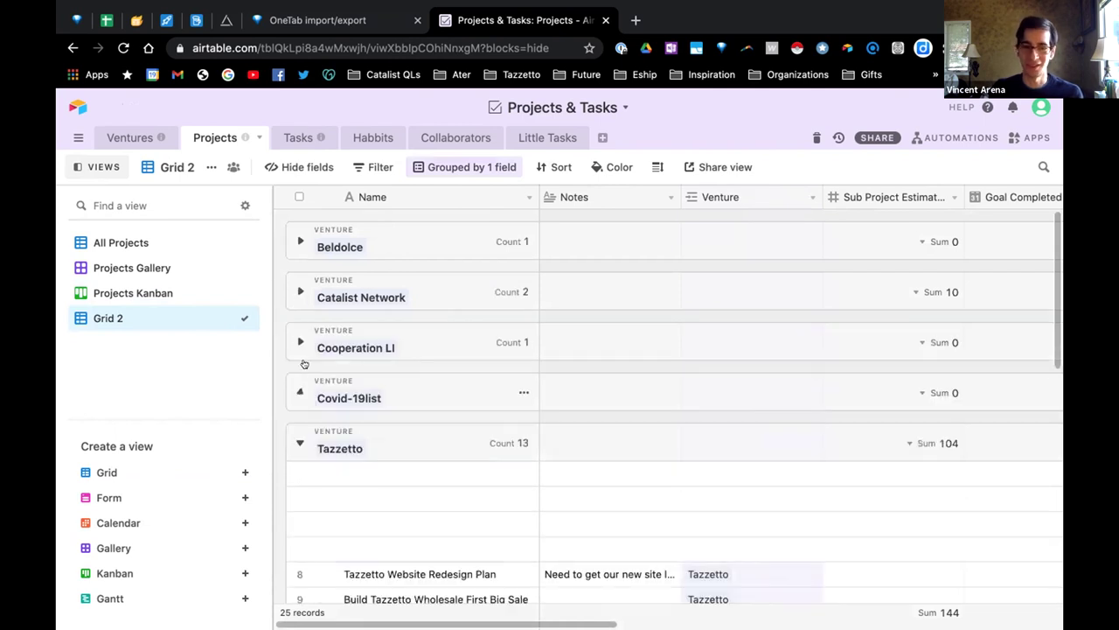
click(300, 442)
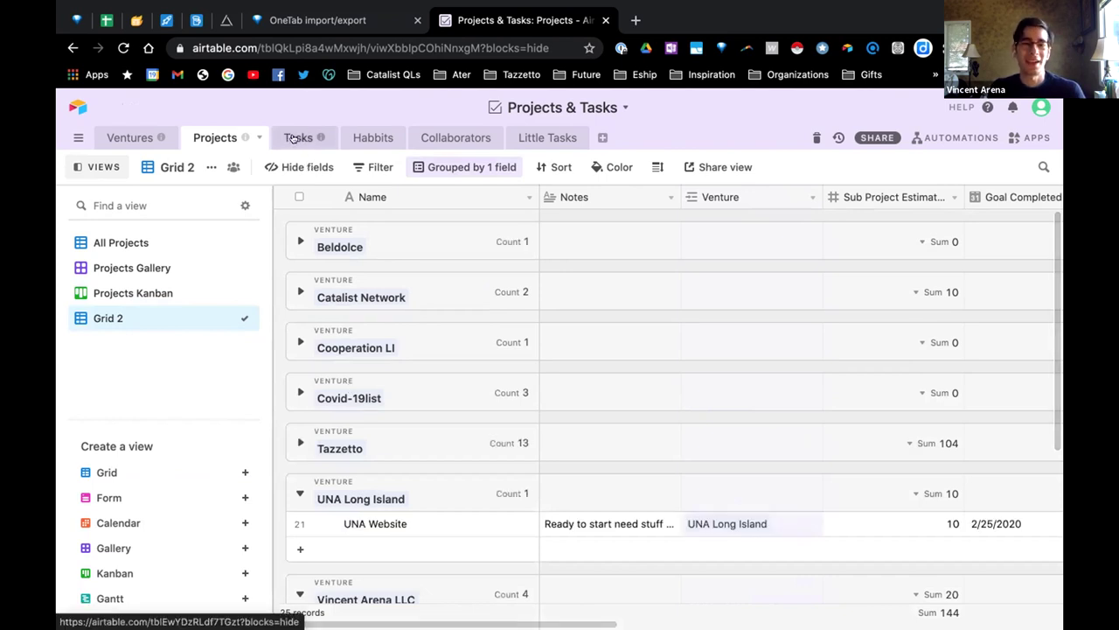
Show the Personal Tasks view of the Tasks table and examine the type and status of the data-scrubbing outline task.
click(295, 138)
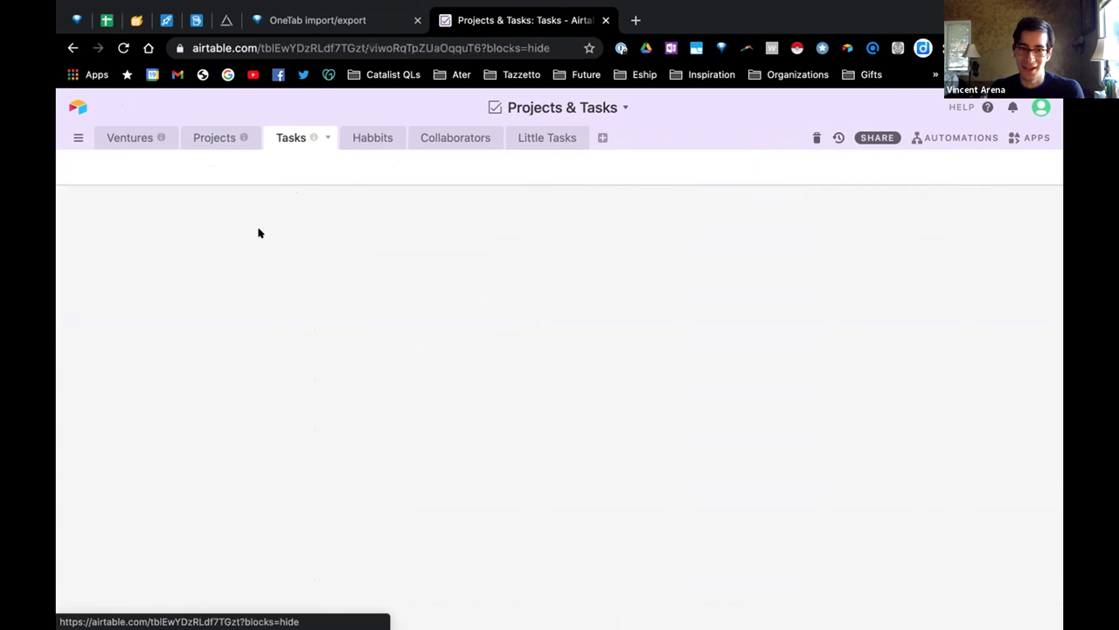
scroll(227, 258, up, 1)
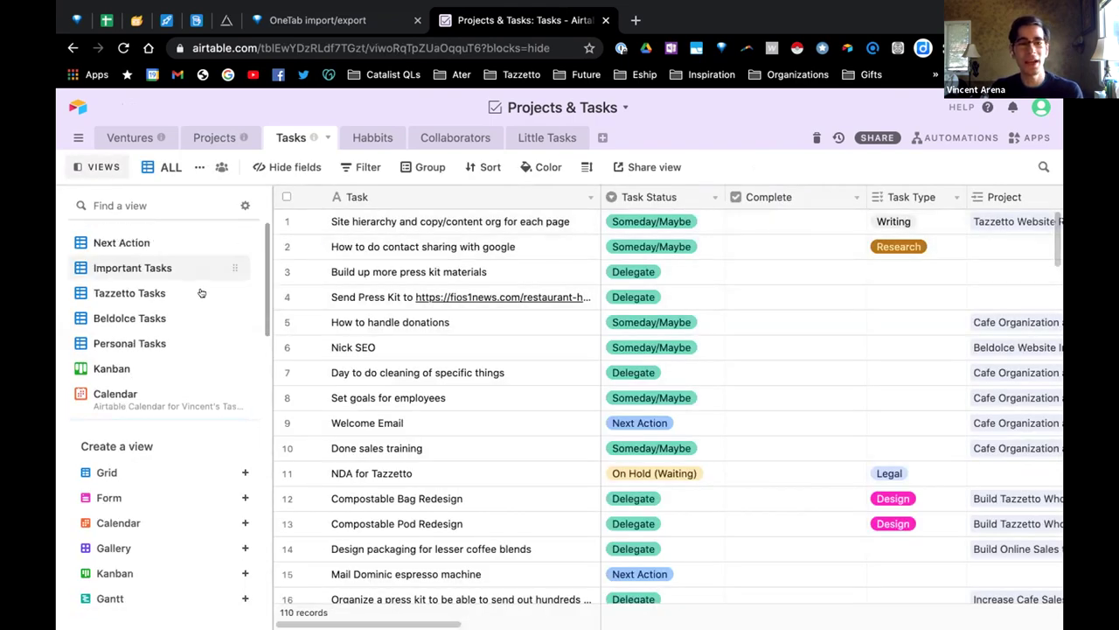
click(147, 341)
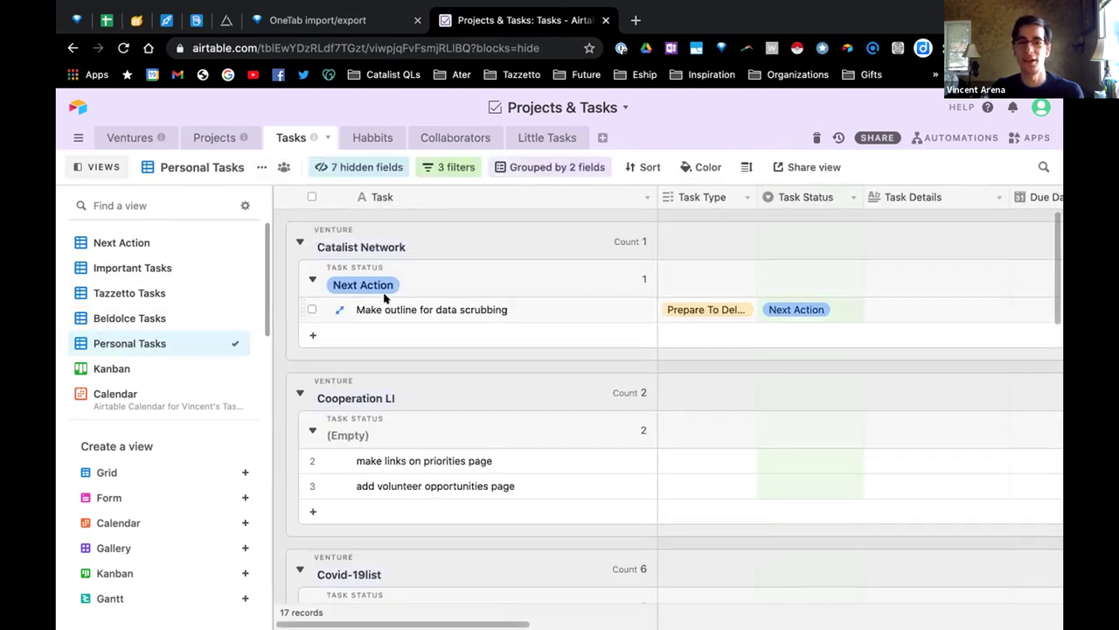
click(401, 311)
key(Right)
key(Right)
key(Left)
key(Left)
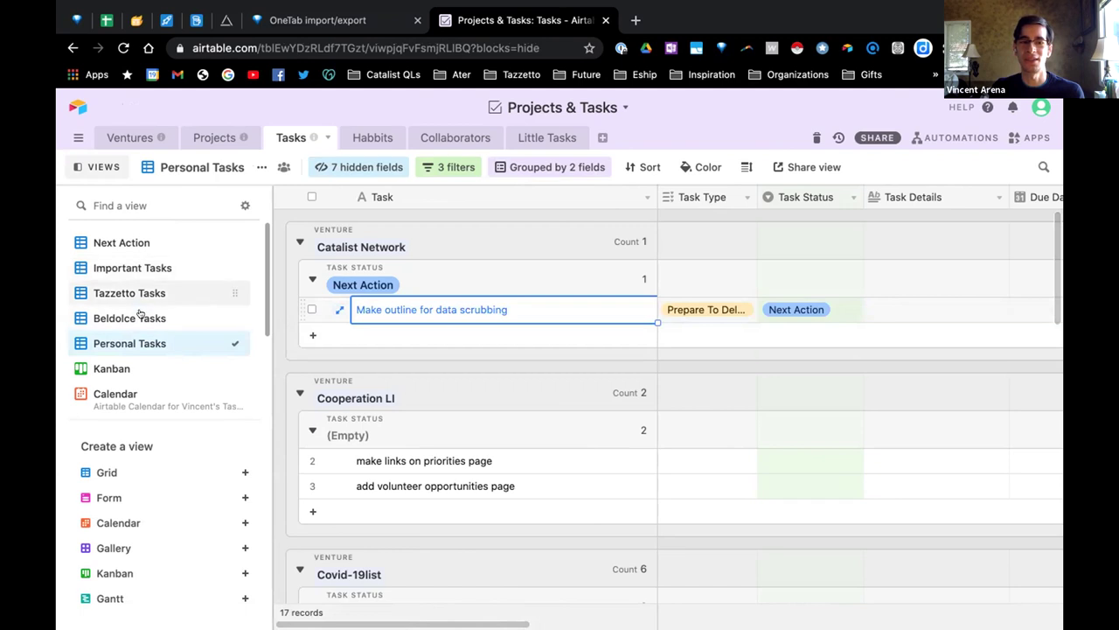
Show the Beldolce Tasks view and look through its tasks grouped under Next Action and the other statuses.
click(140, 317)
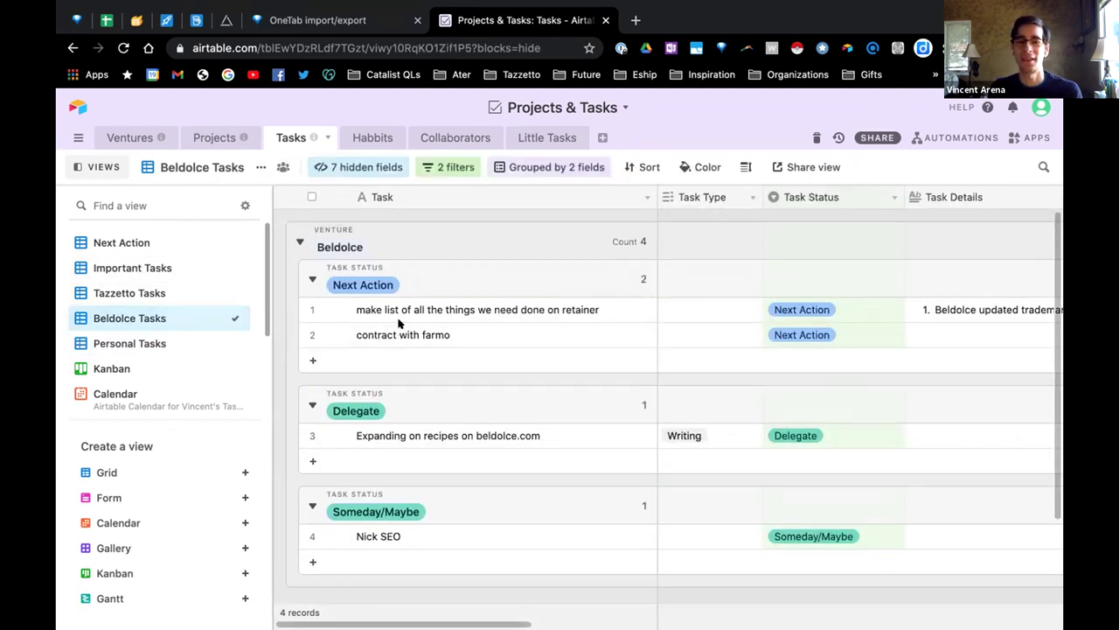
click(392, 315)
key(Down)
key(Down)
key(Down)
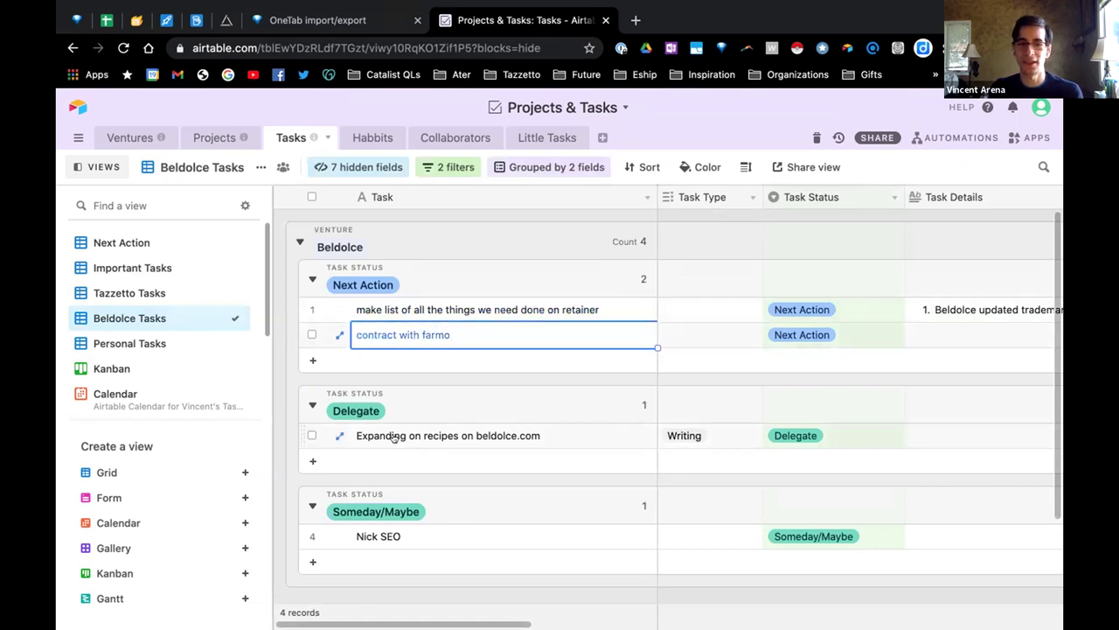
key(Up)
key(Up)
key(Up)
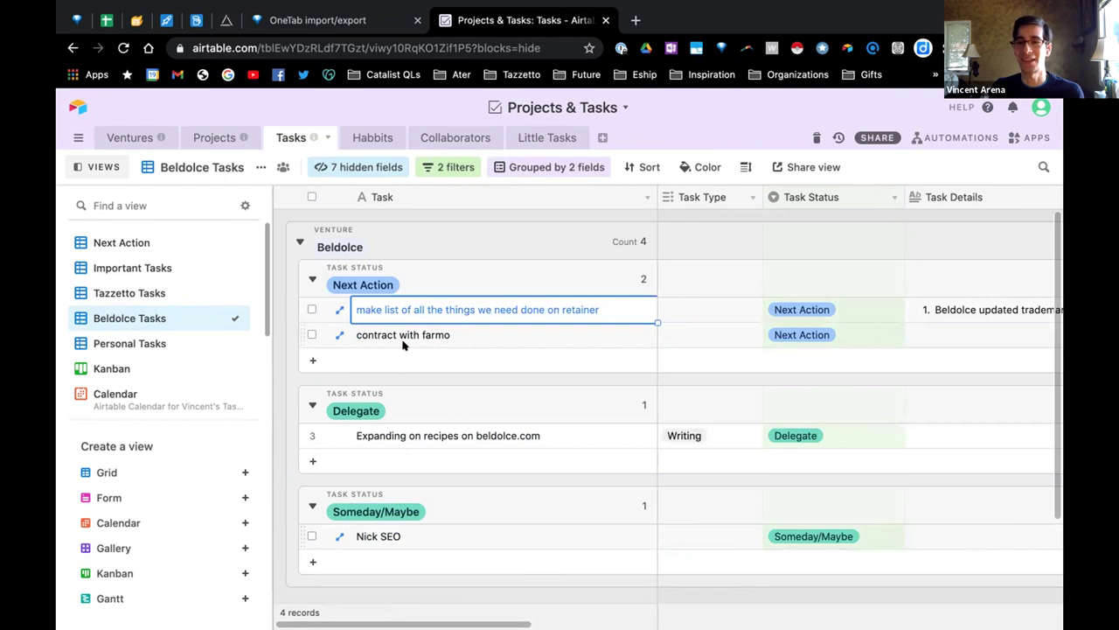
key(Down)
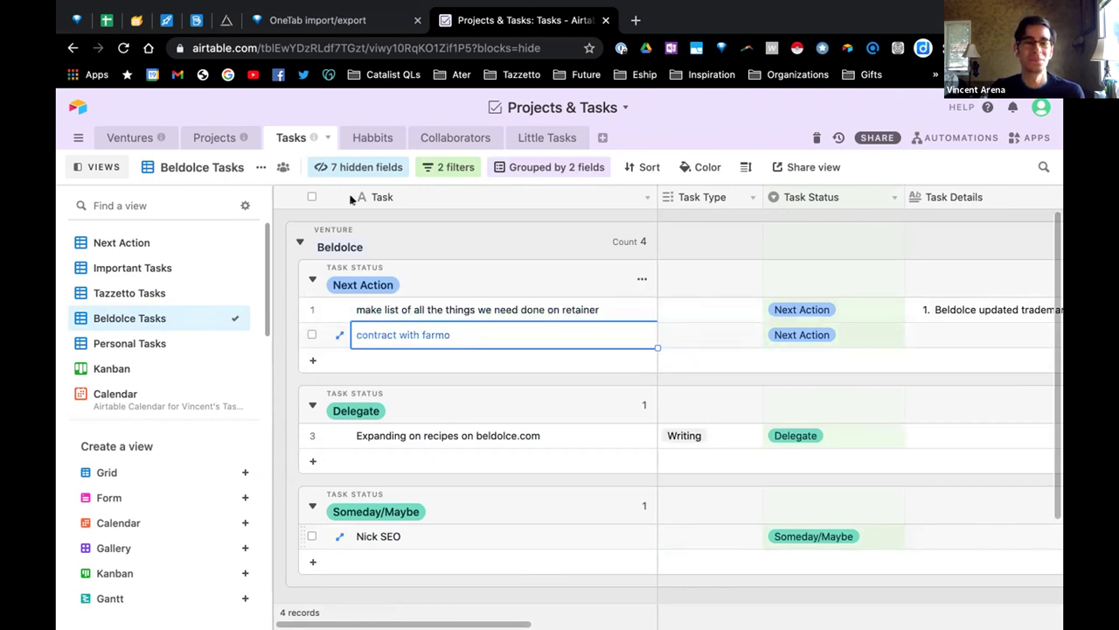
key(Up)
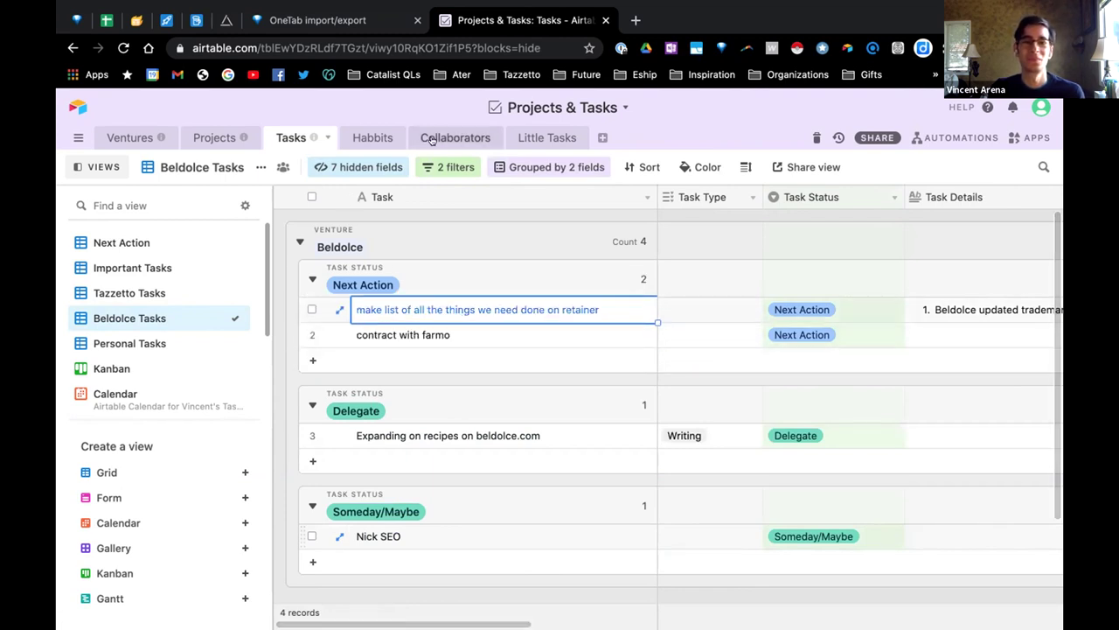
Show the Kanban view of the tasks and look through the cards in the Done (Reocurring) stack.
click(138, 373)
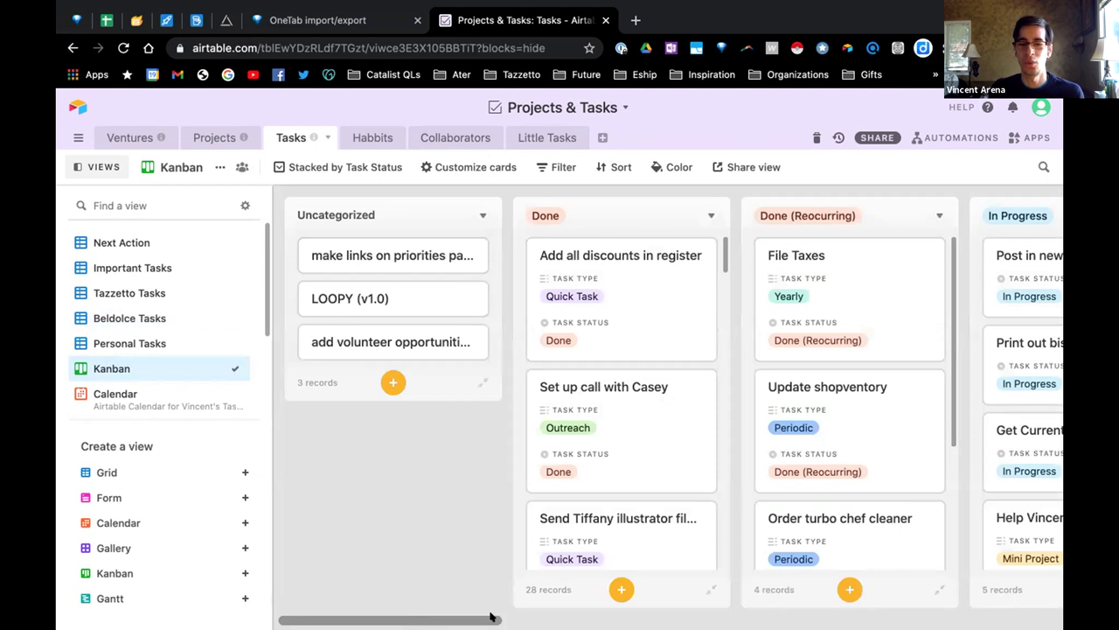
scroll(587, 289, right, 5)
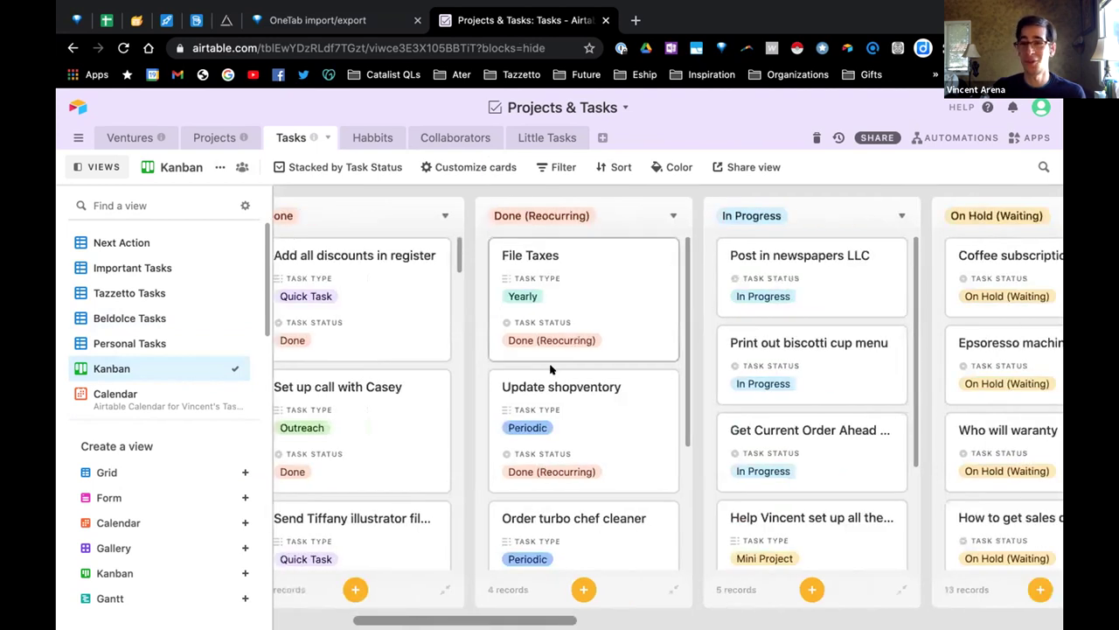
scroll(587, 290, down, 3)
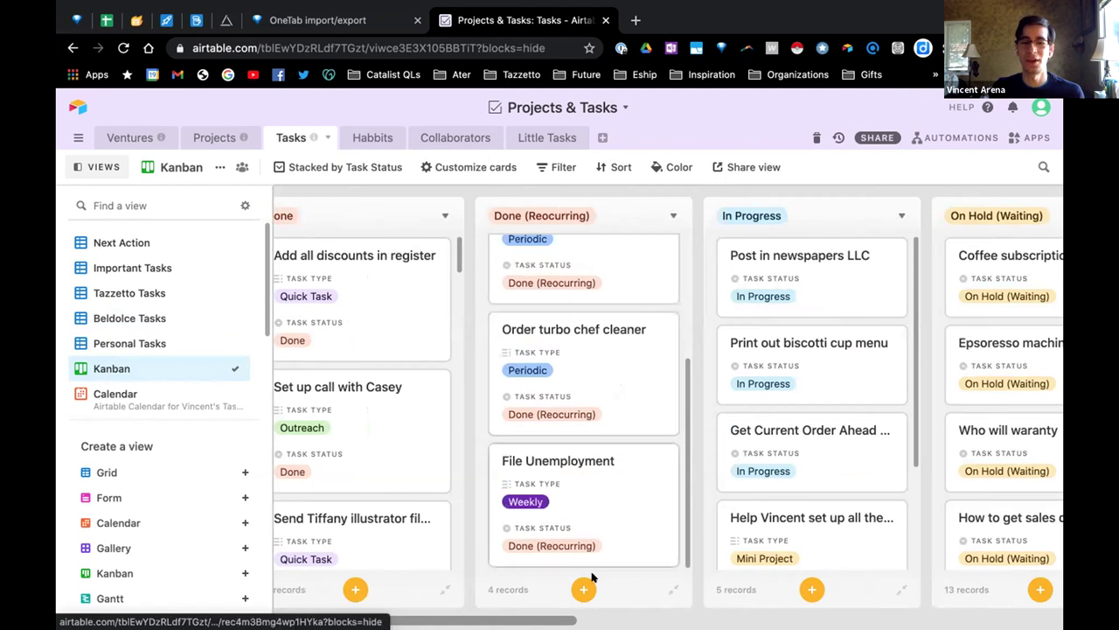
Look through the cards in the On Hold (Waiting) stack of the Kanban view.
scroll(642, 612, right, 6)
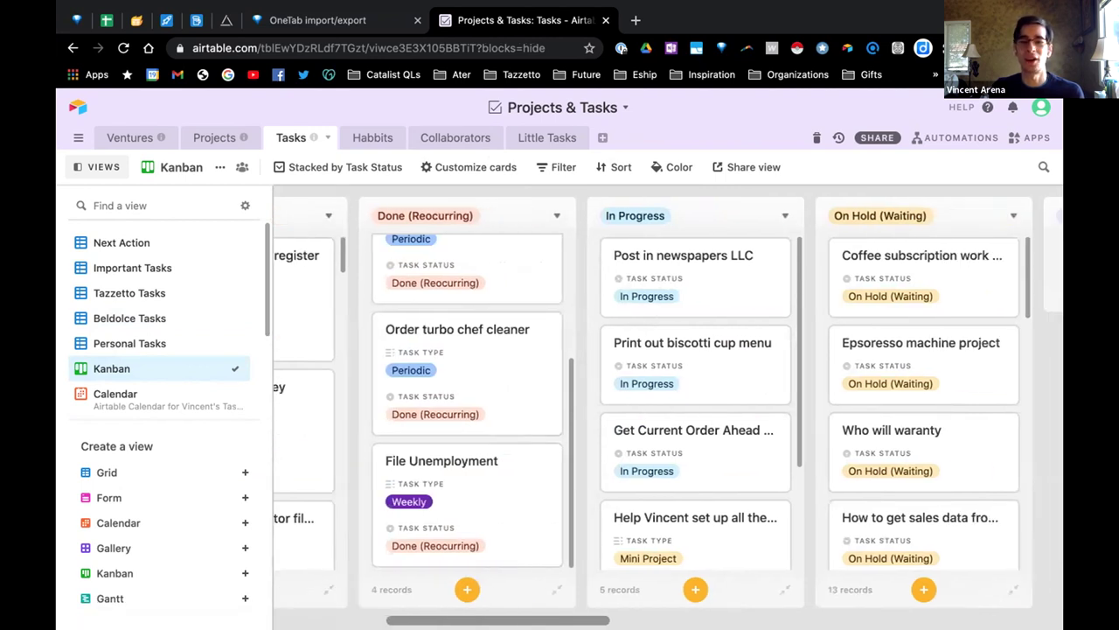
scroll(691, 612, right, 5)
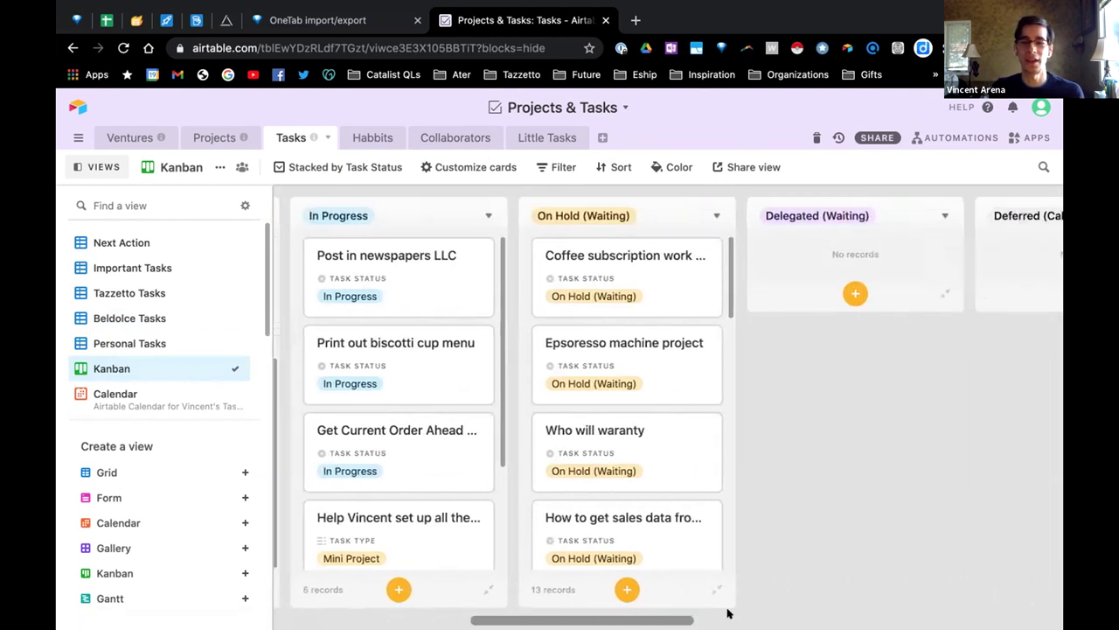
scroll(491, 315, down, 2)
scroll(492, 313, down, 3)
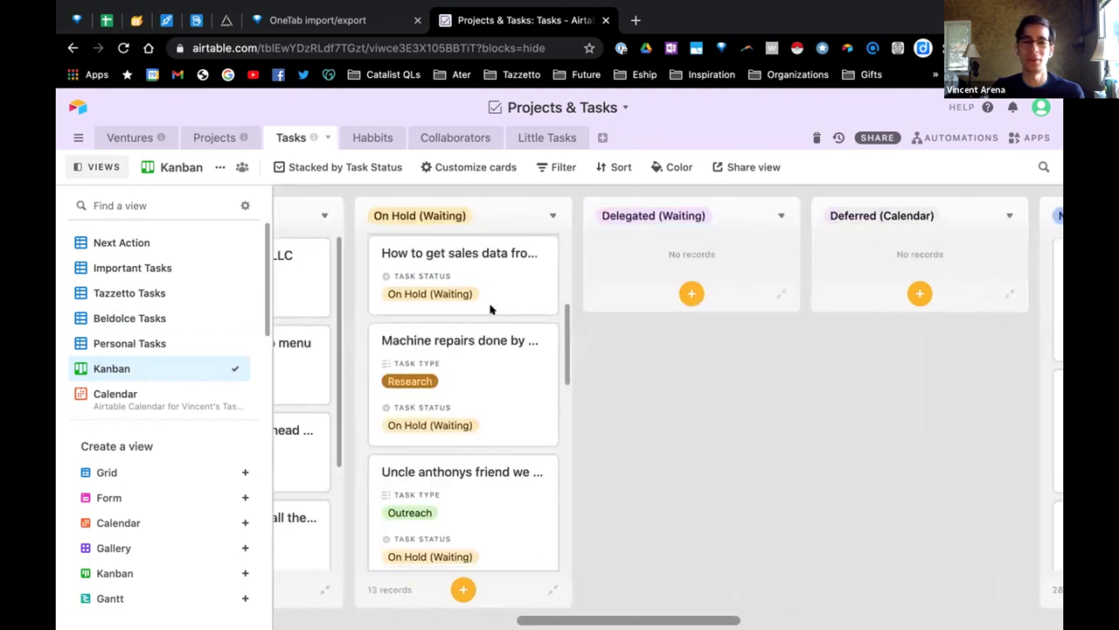
scroll(488, 297, down, 4)
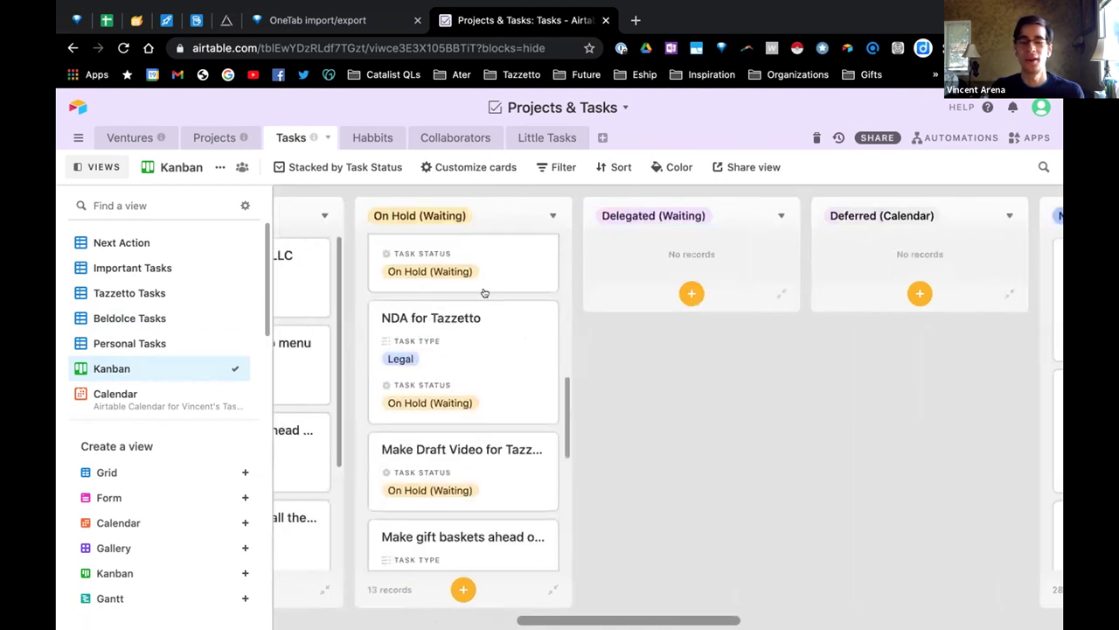
scroll(485, 292, down, 5)
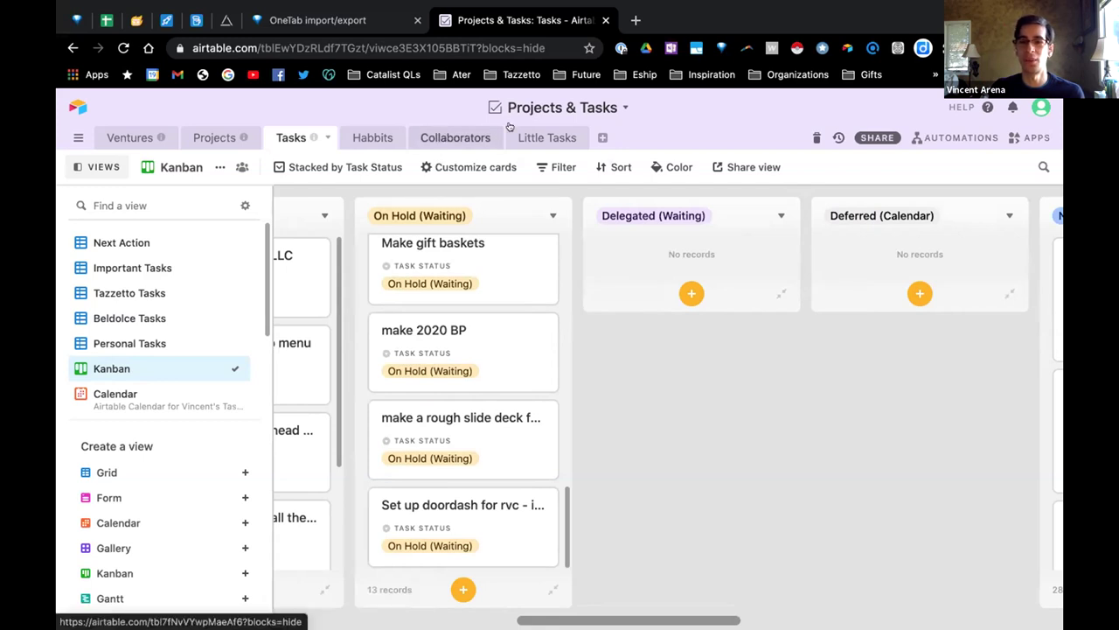
Show the Collaborators table and examine the linked tasks of the first three collaborators.
click(443, 139)
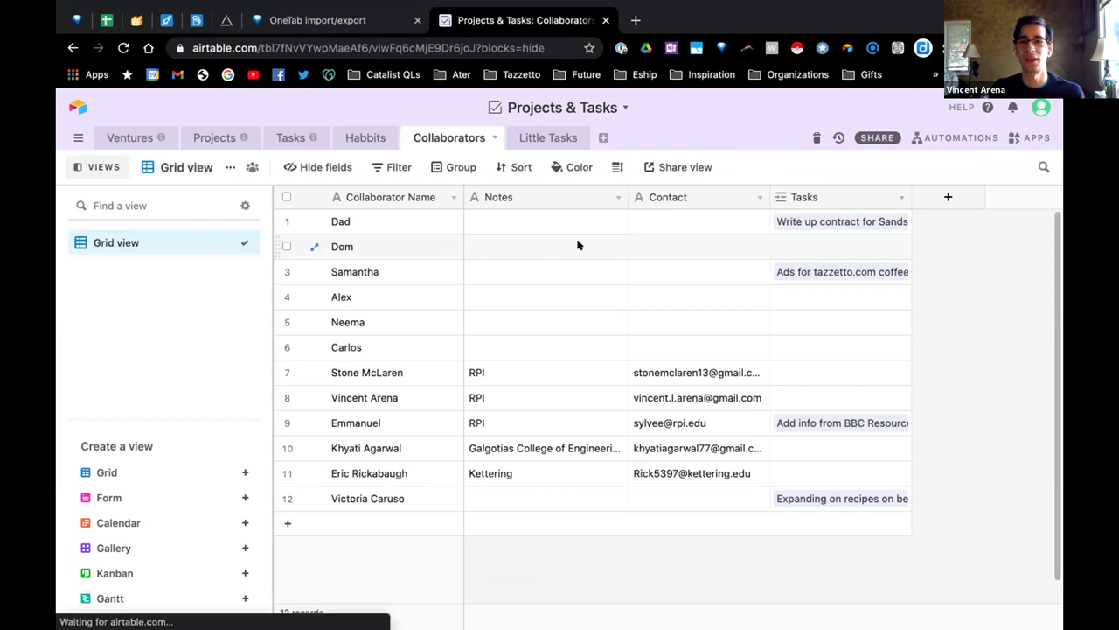
click(775, 256)
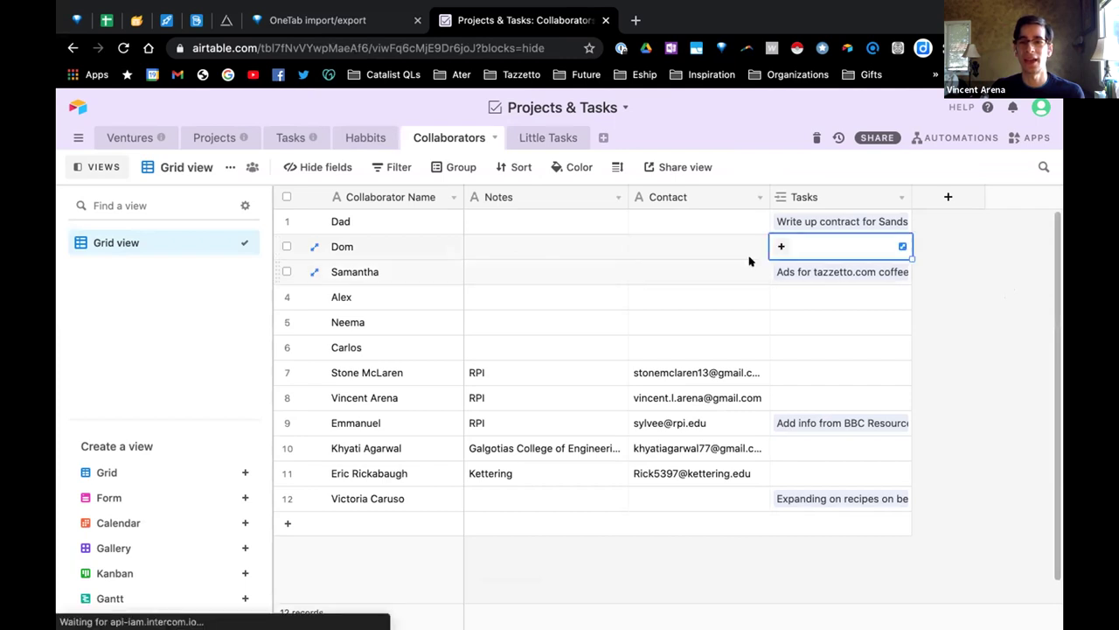
click(809, 222)
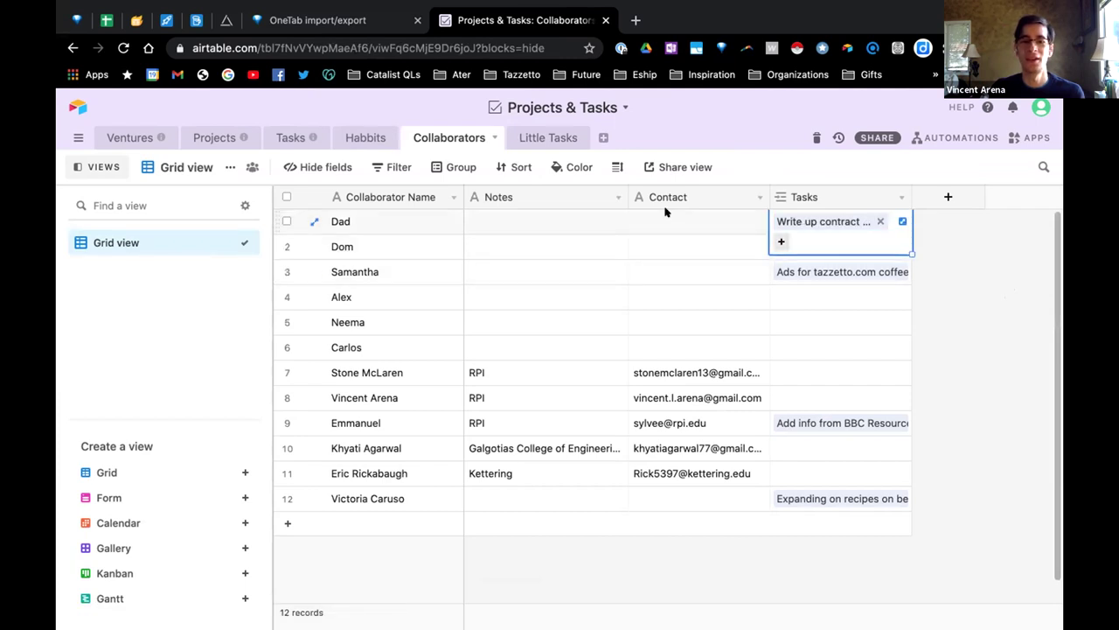
key(Down)
key(Down)
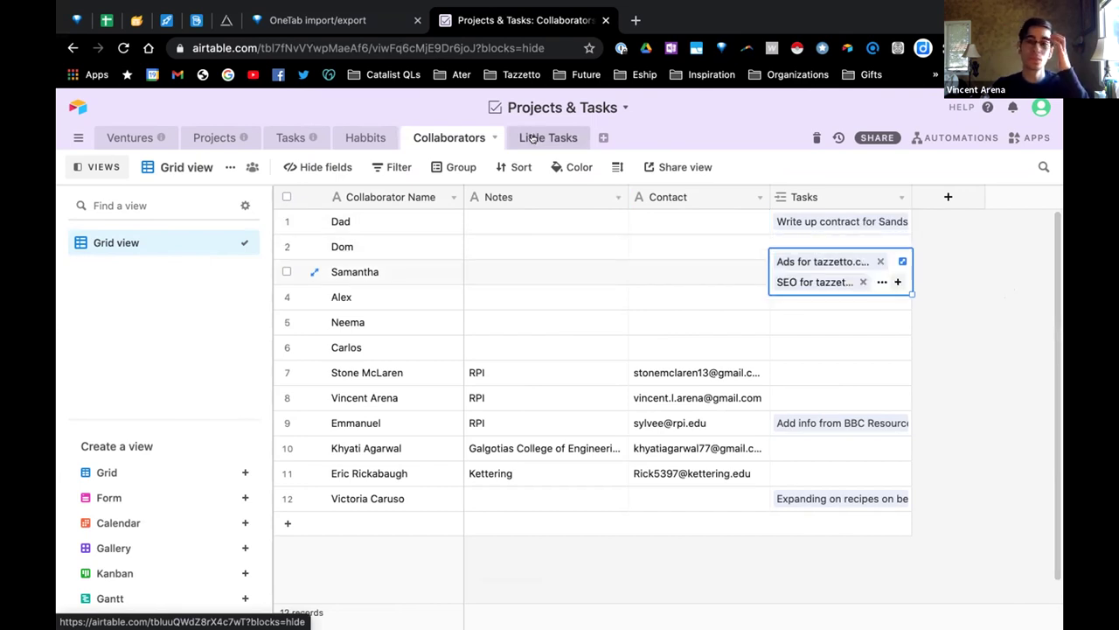
Show the Little Tasks table and look over its text-message reminders and their Done and Notes fields.
click(532, 140)
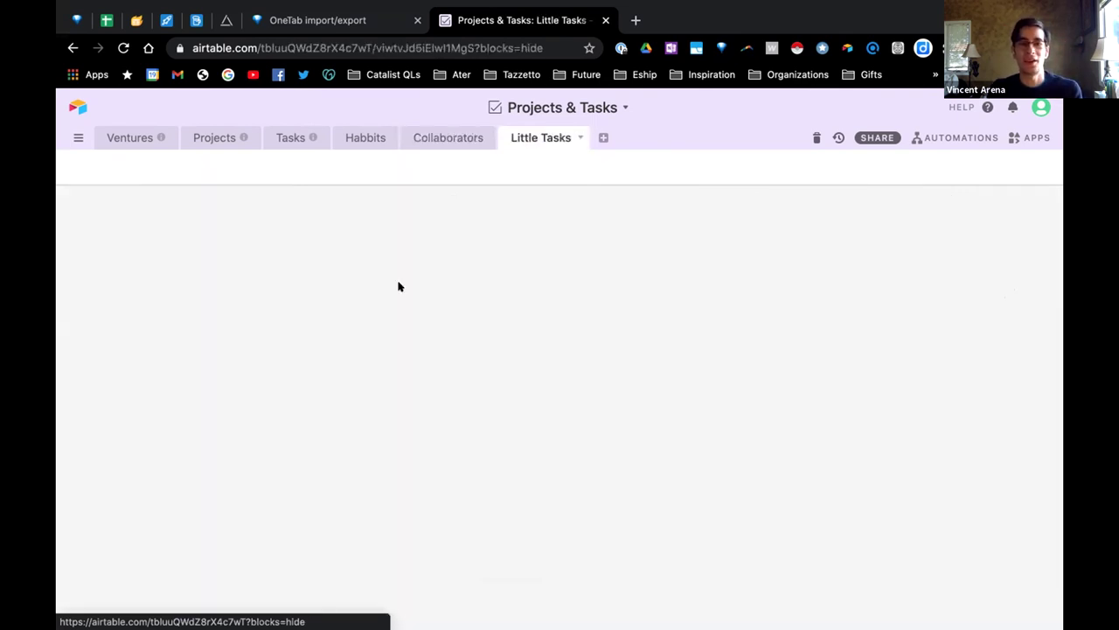
click(409, 266)
click(376, 223)
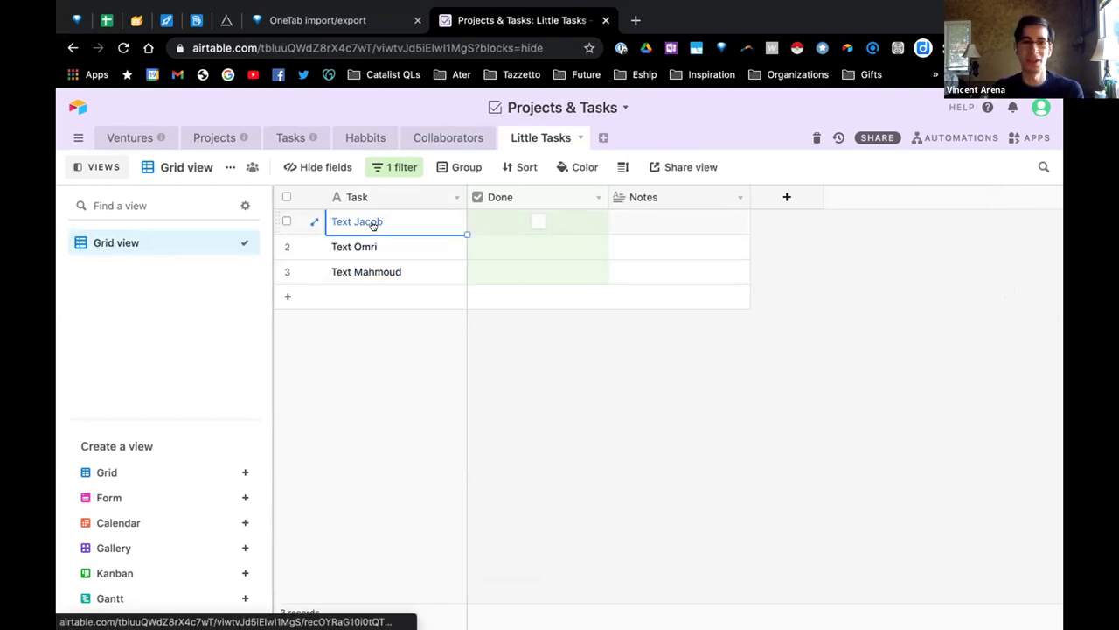
key(Down)
click(518, 375)
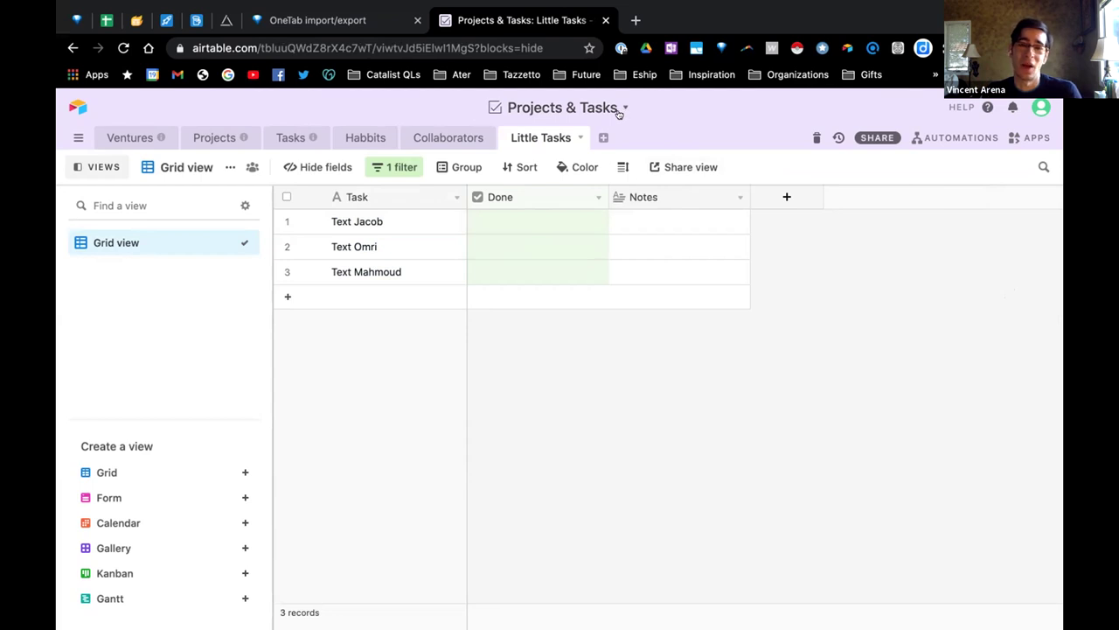
click(384, 238)
key(Right)
key(Right)
click(385, 241)
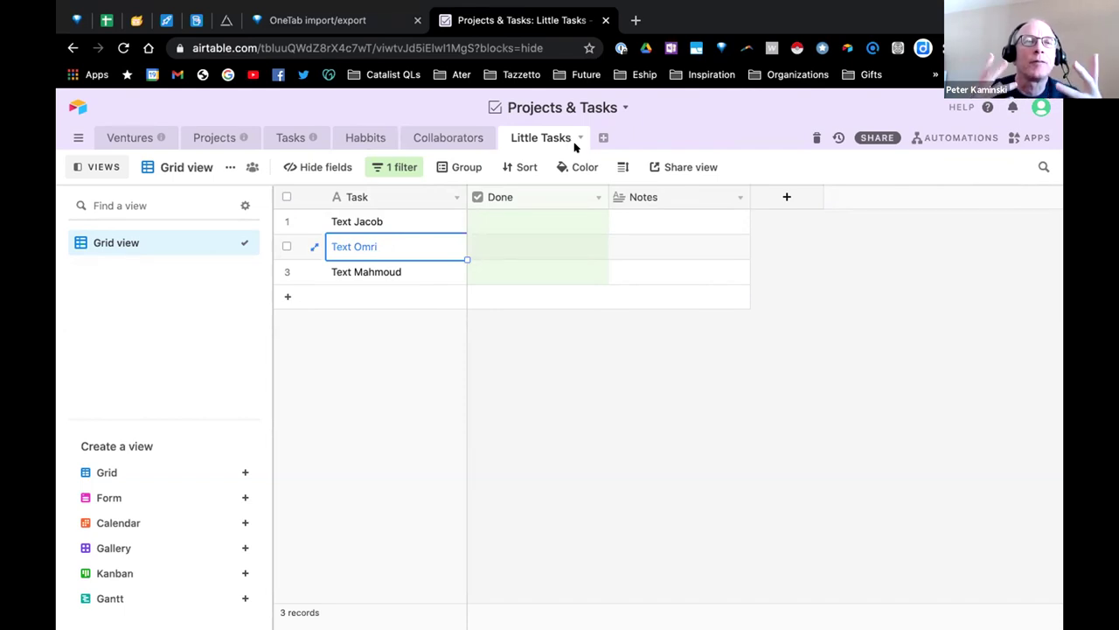
Create an empty table named Links in the Projects & Tasks base.
click(604, 137)
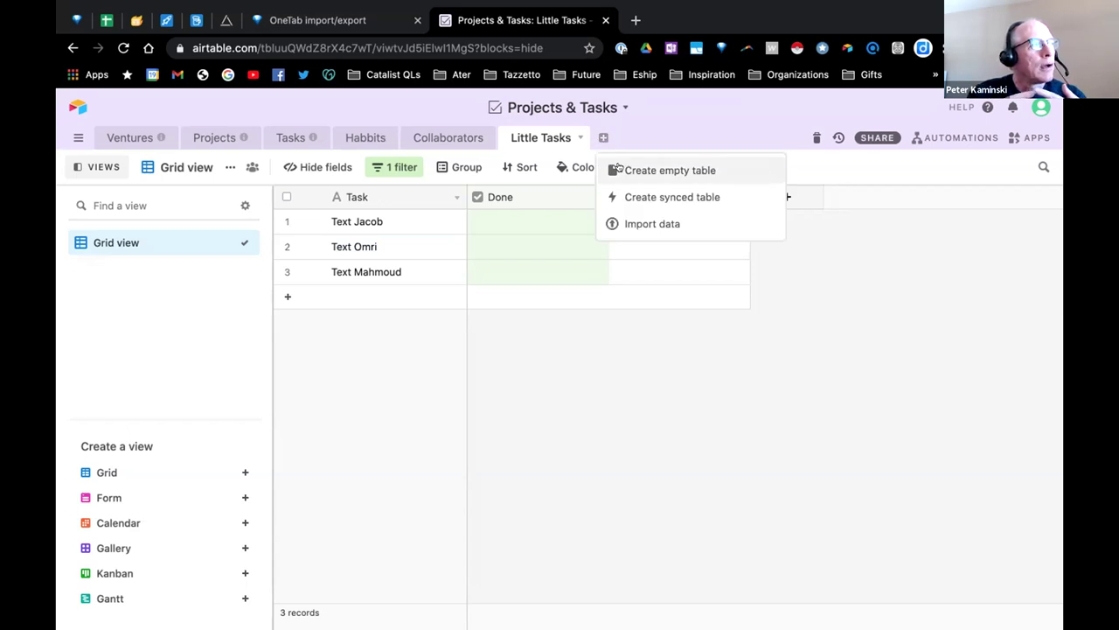
click(664, 169)
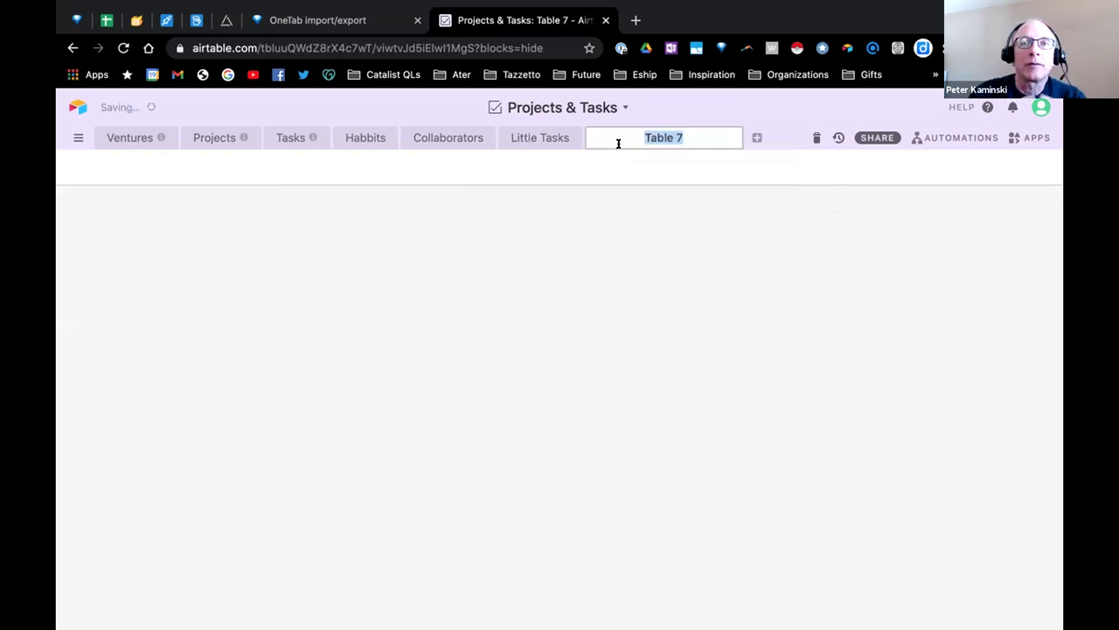
text(Links)
key(Return)
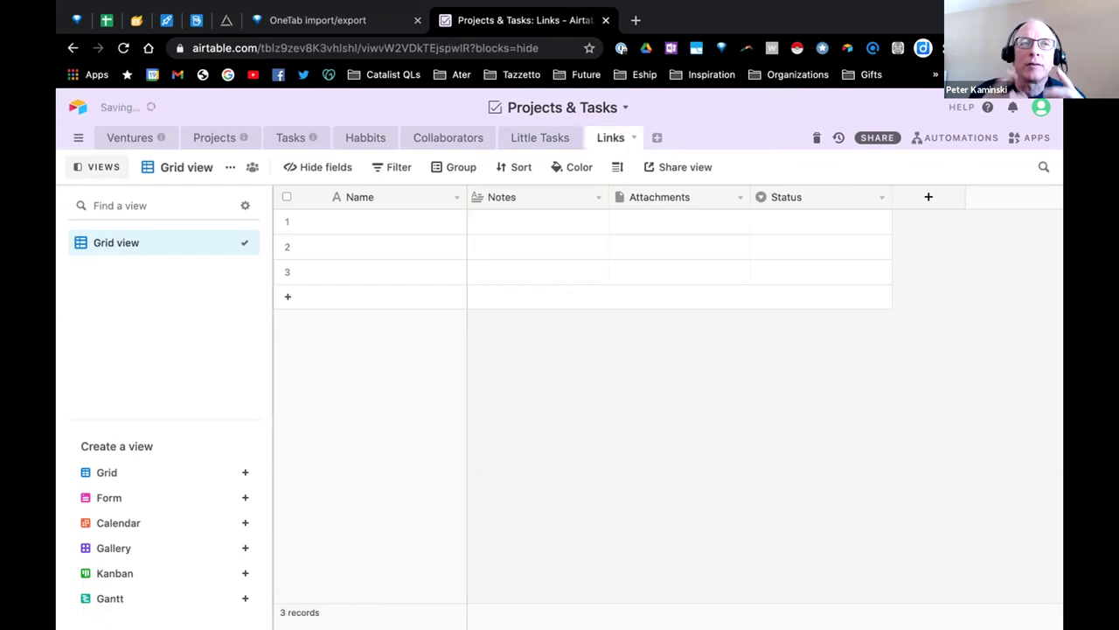
click(566, 214)
key(Down)
click(553, 287)
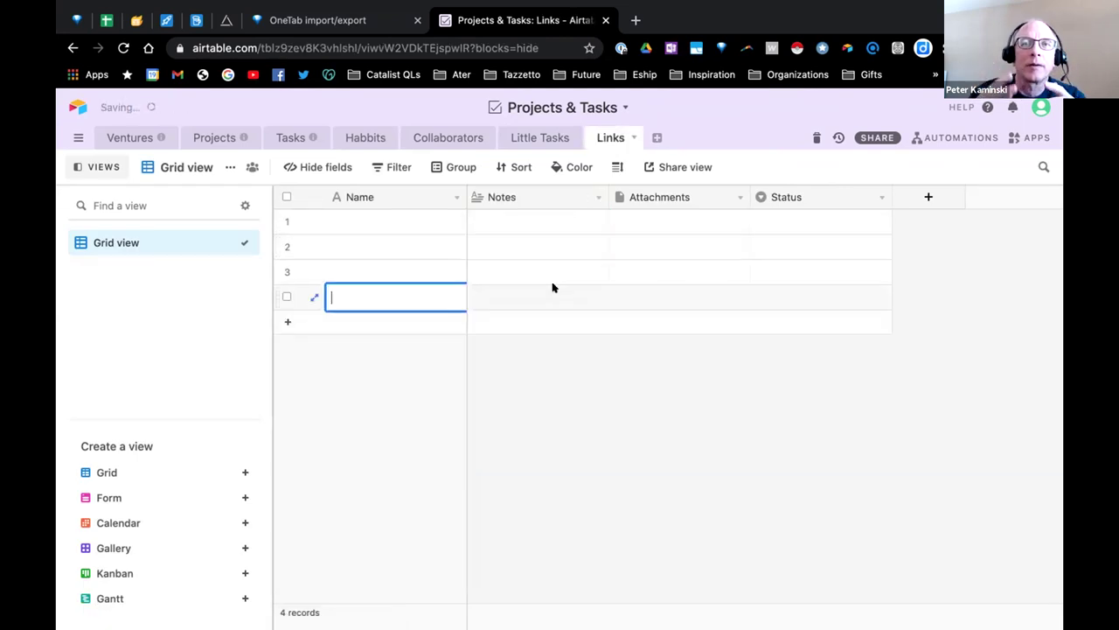
right_click(281, 297)
click(321, 472)
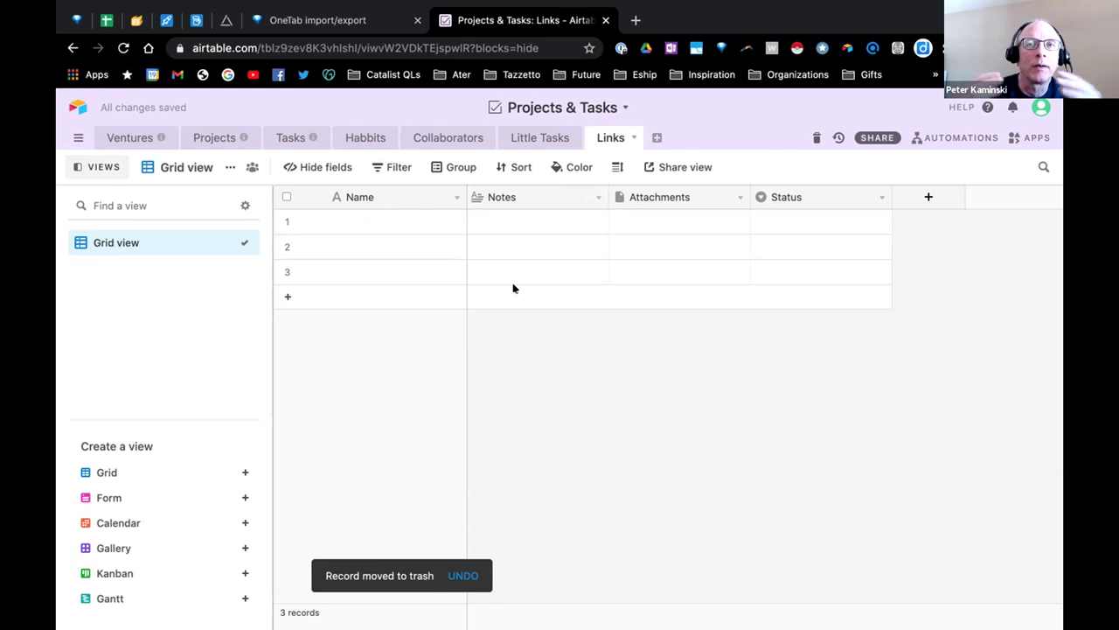
Show the Next Action view of the Tasks table and examine the first Beldolce task's fields through to Delegated.
click(293, 138)
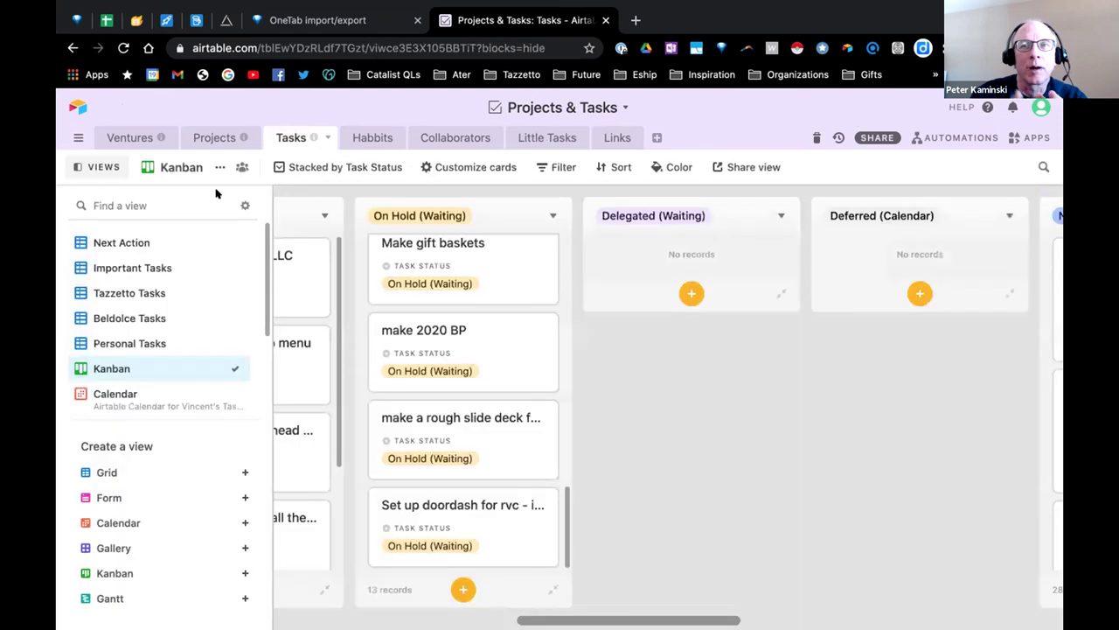
click(142, 242)
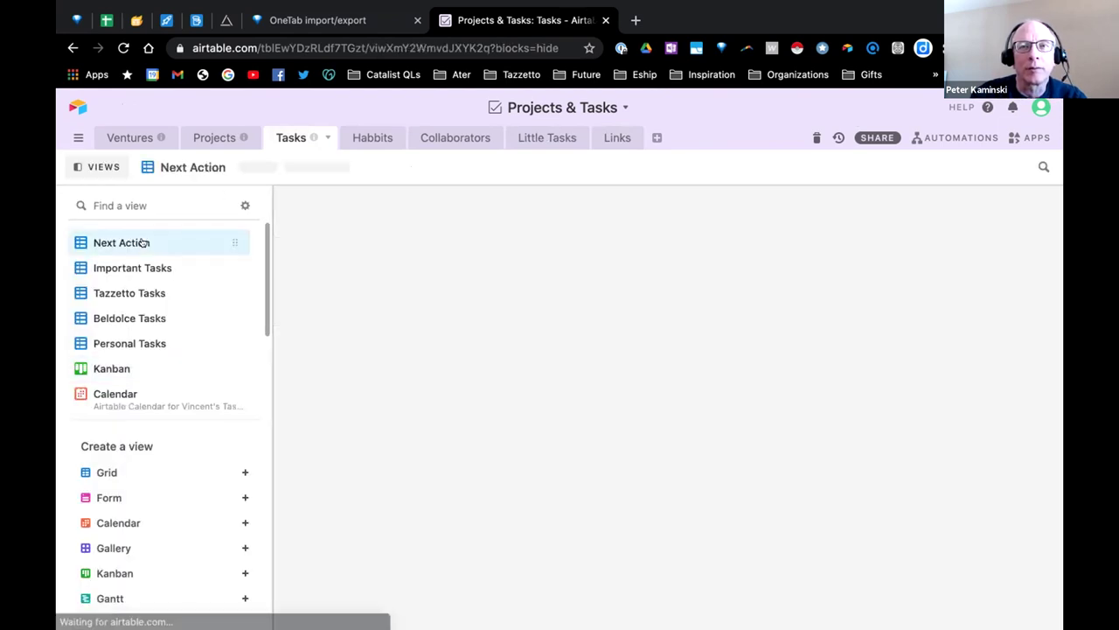
click(438, 274)
key(Right)
key(Right)
key(Right)
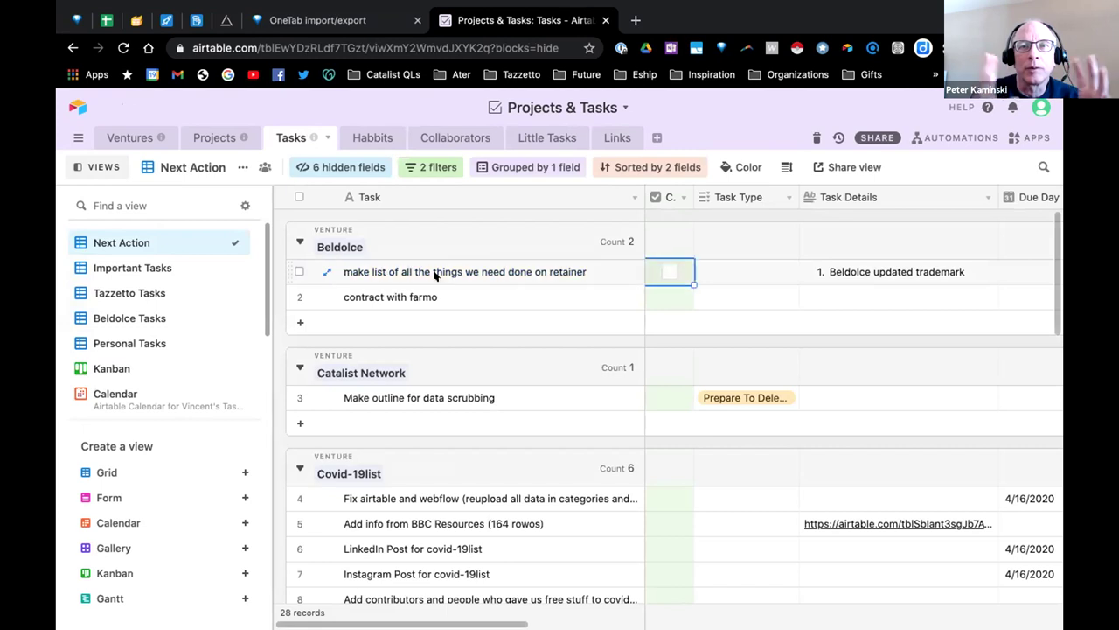
key(Right)
key(Right)
key(Right)
key(Right)
key(Right)
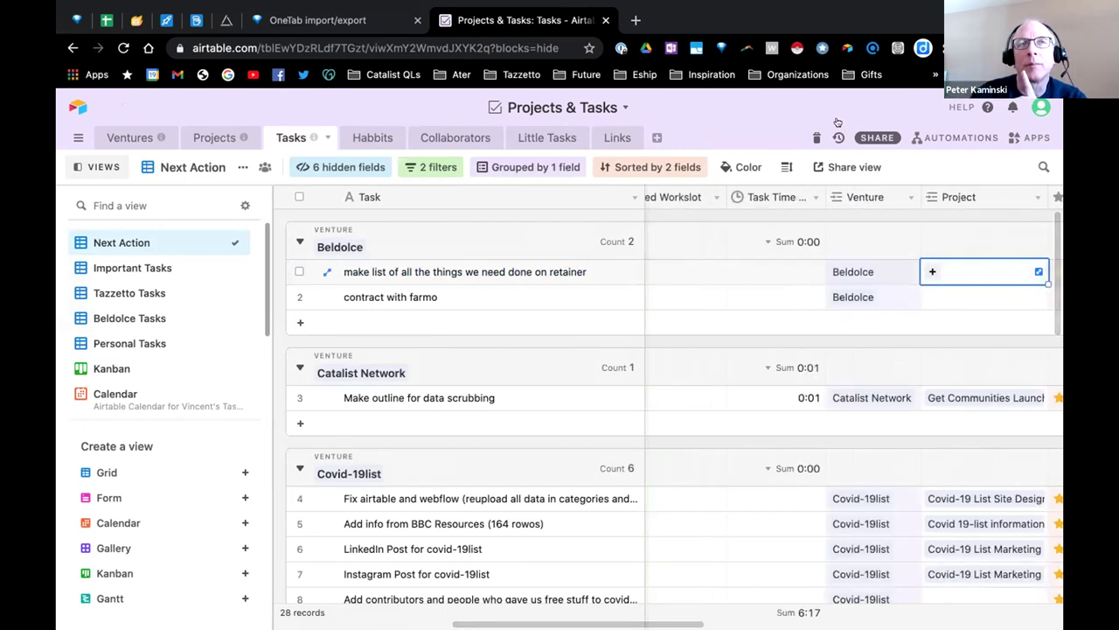
key(Right)
key(Right)
key(Right)
key(Right)
key(Right)
key(Right)
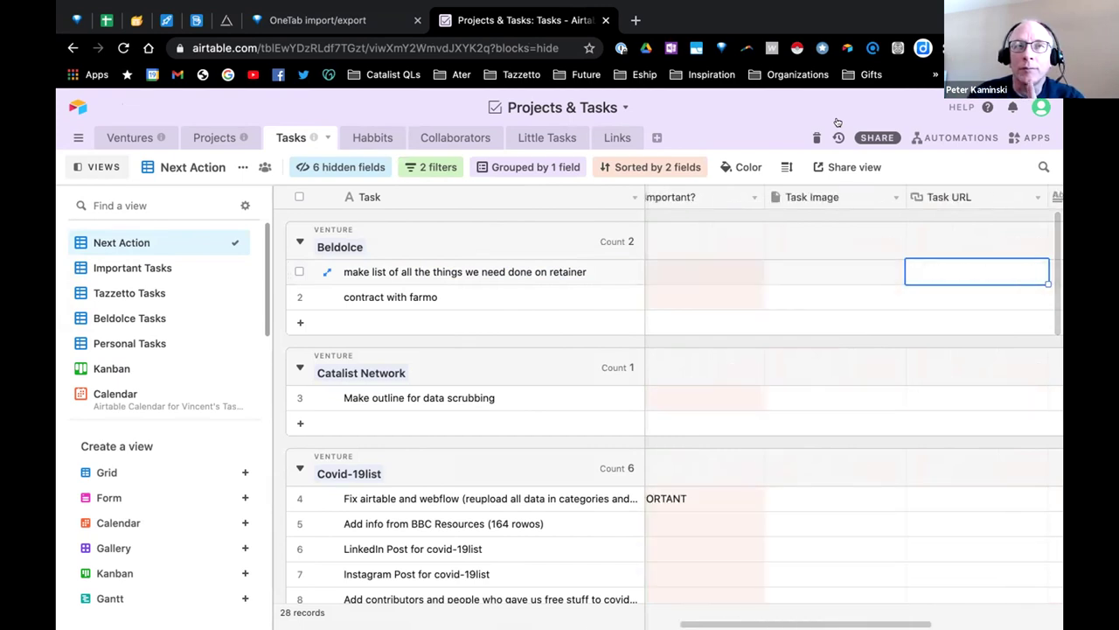
key(Right)
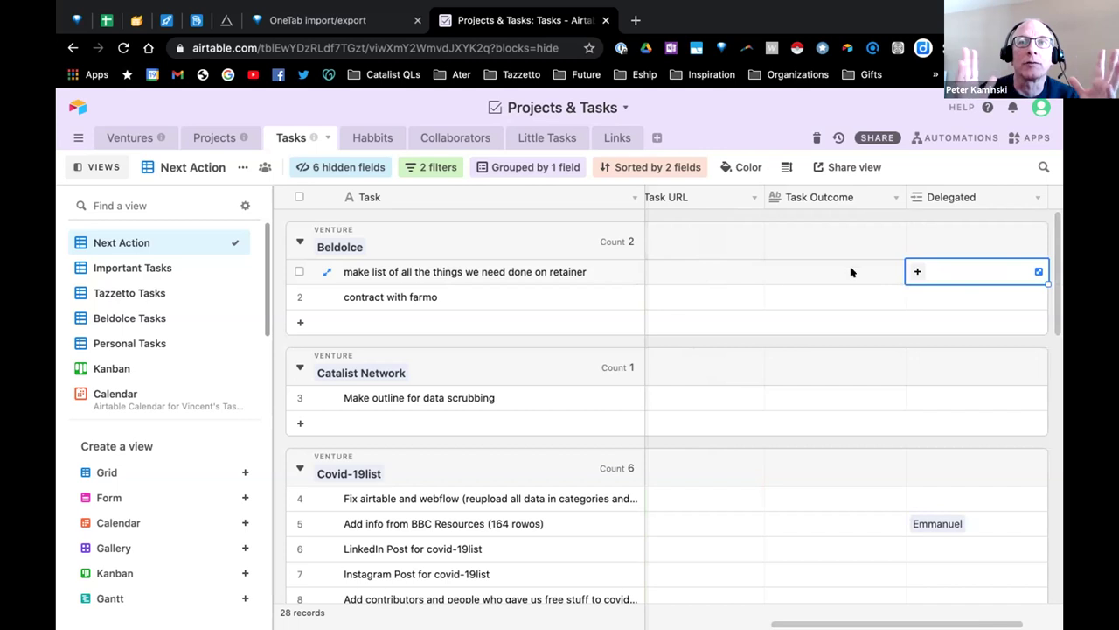
Review the first Beldolce task's fields in reverse, from Delegated back to Scheduled Workslot.
drag(768, 273, 734, 270)
key(Left)
key(Left)
key(Left)
key(Left)
key(Left)
key(Left)
key(Left)
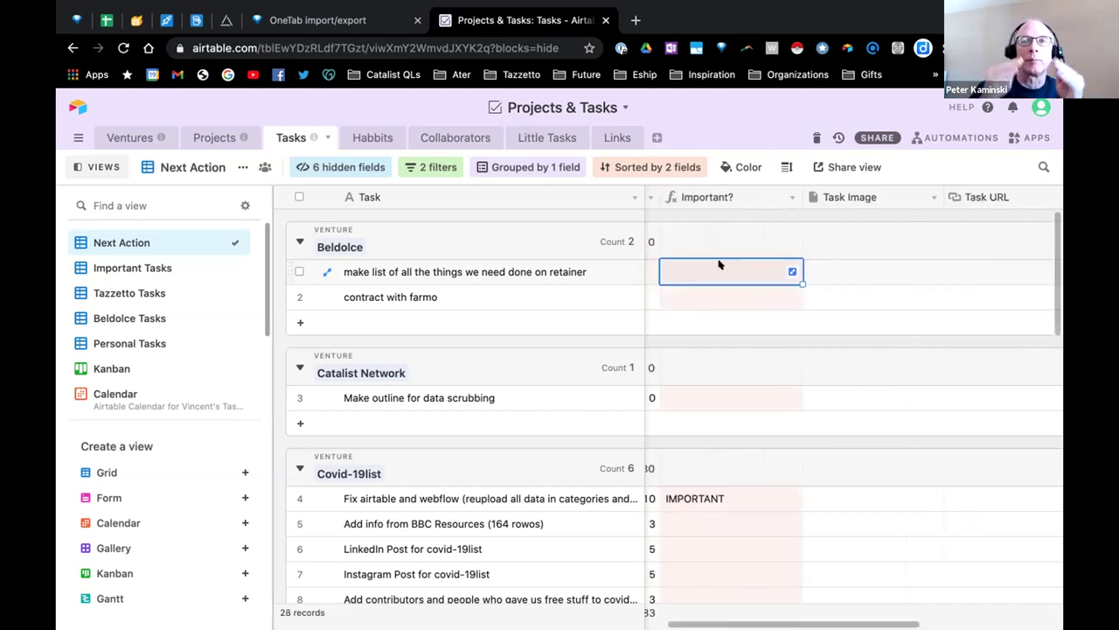
key(Left)
key(Left)
key(Left)
key(Left)
key(Left)
key(Left)
key(Left)
key(Left)
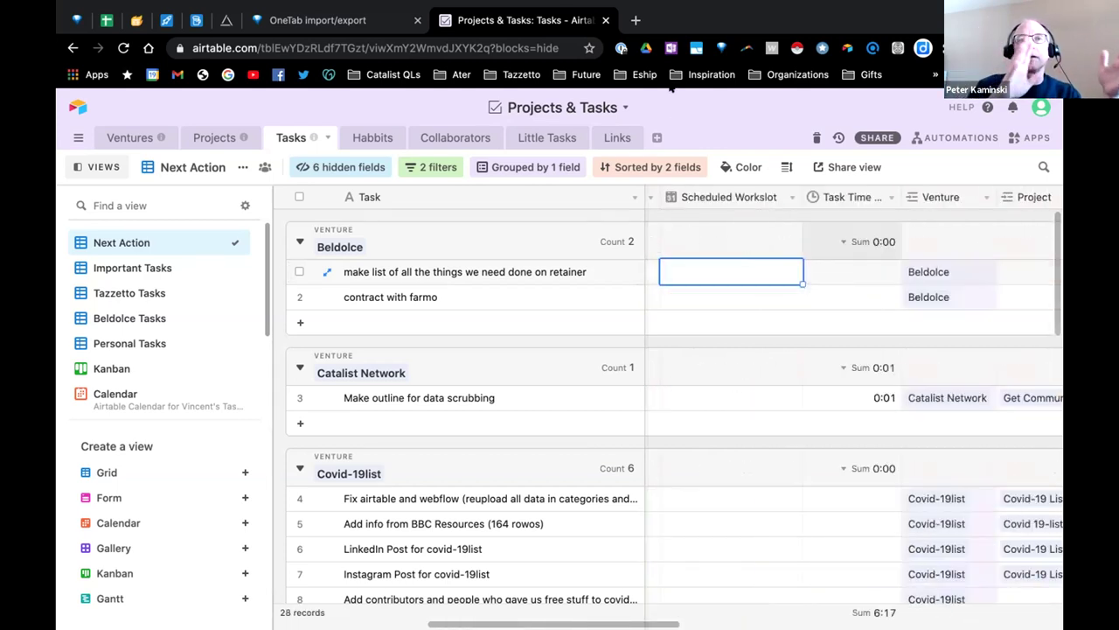